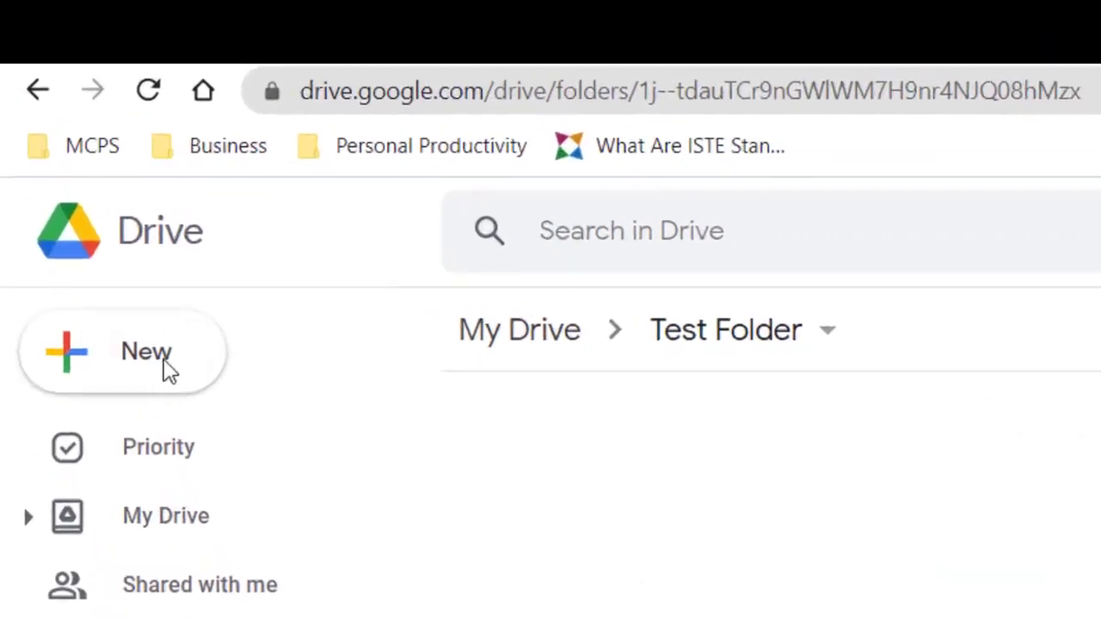
- Create a blank Google Docs document in Test Folder and title it "Test"
click(176, 391)
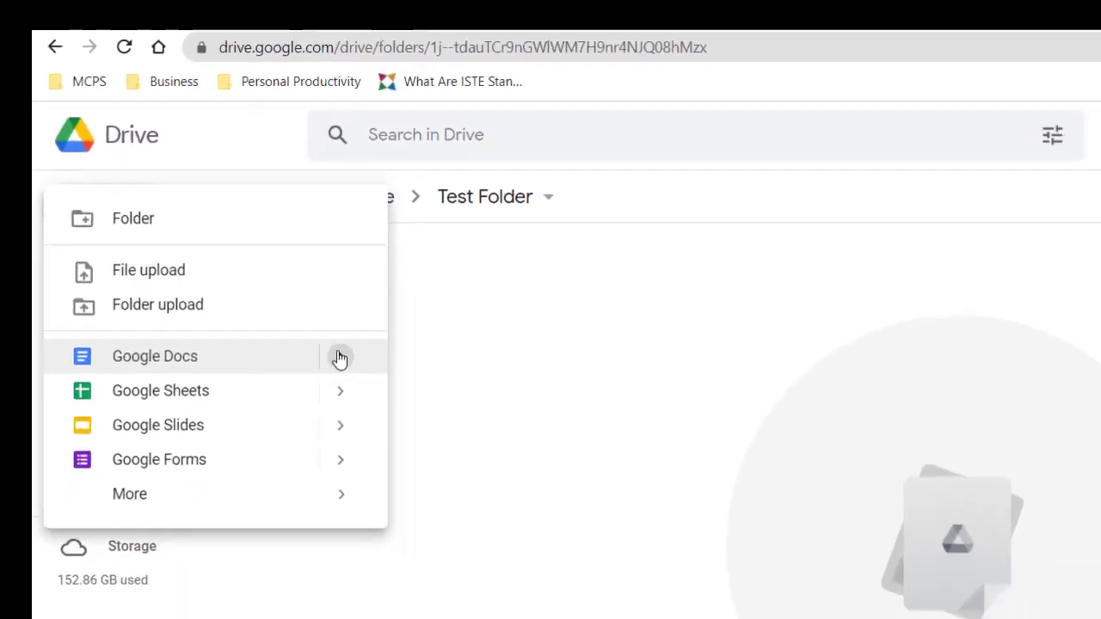
mouse_move(413, 410)
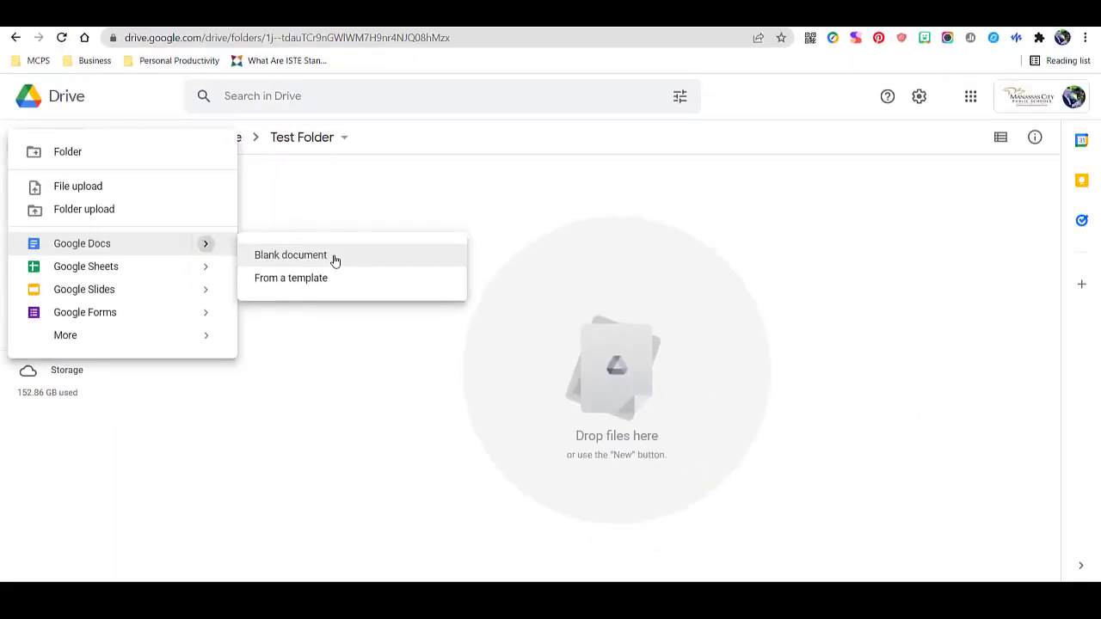
click(291, 255)
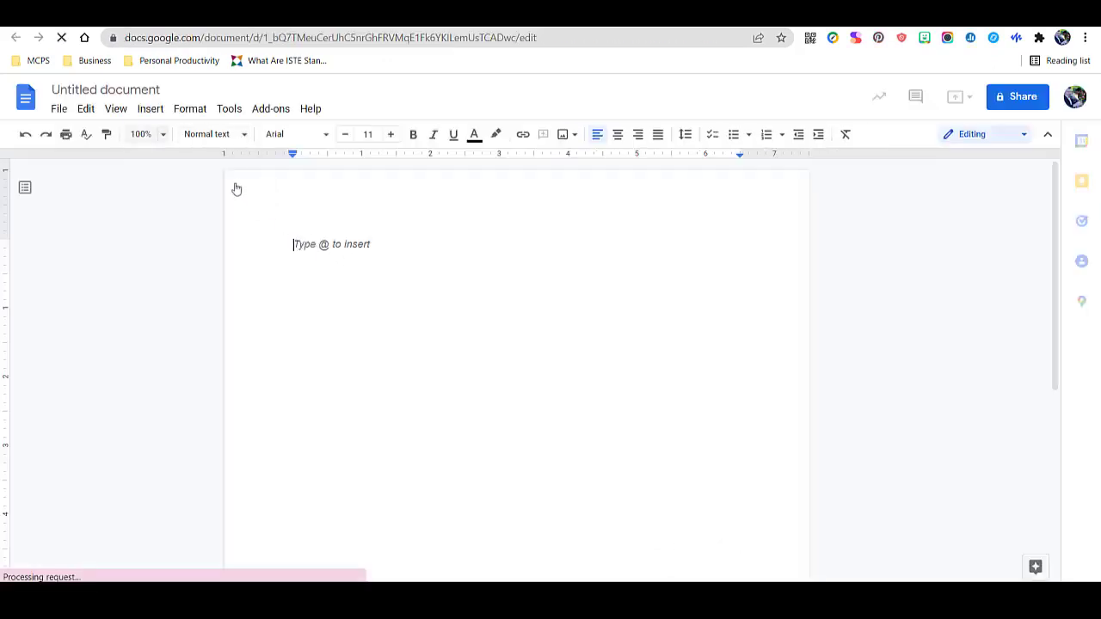
click(106, 90)
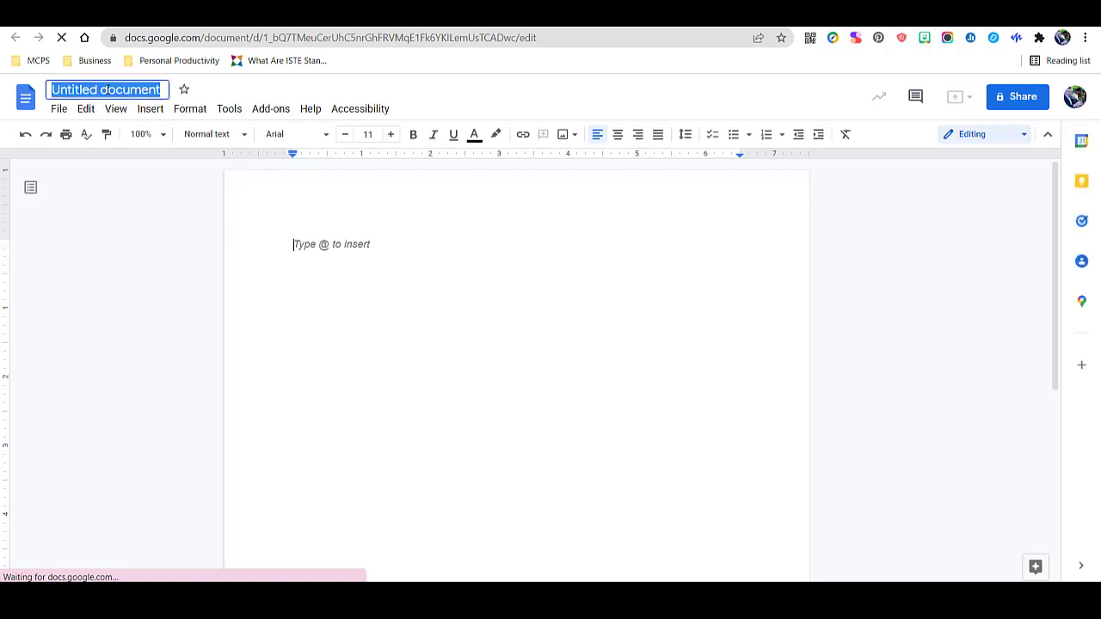
text(Test)
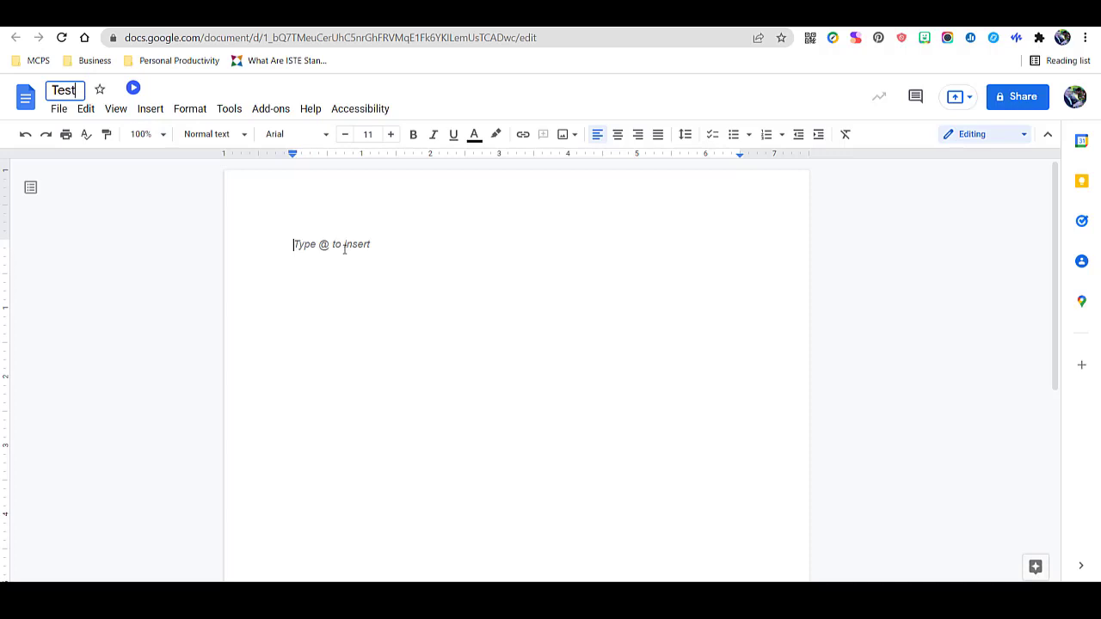
- Paste the copied "To Review" heading and its clarinet posture paragraphs into the empty document body
click(350, 245)
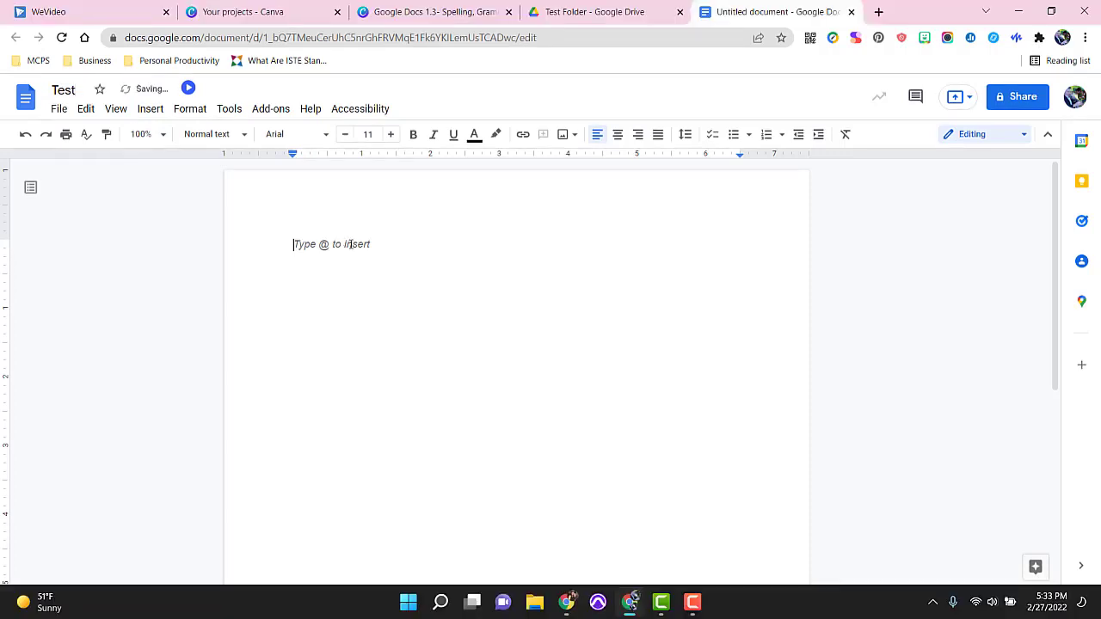
right_click(350, 246)
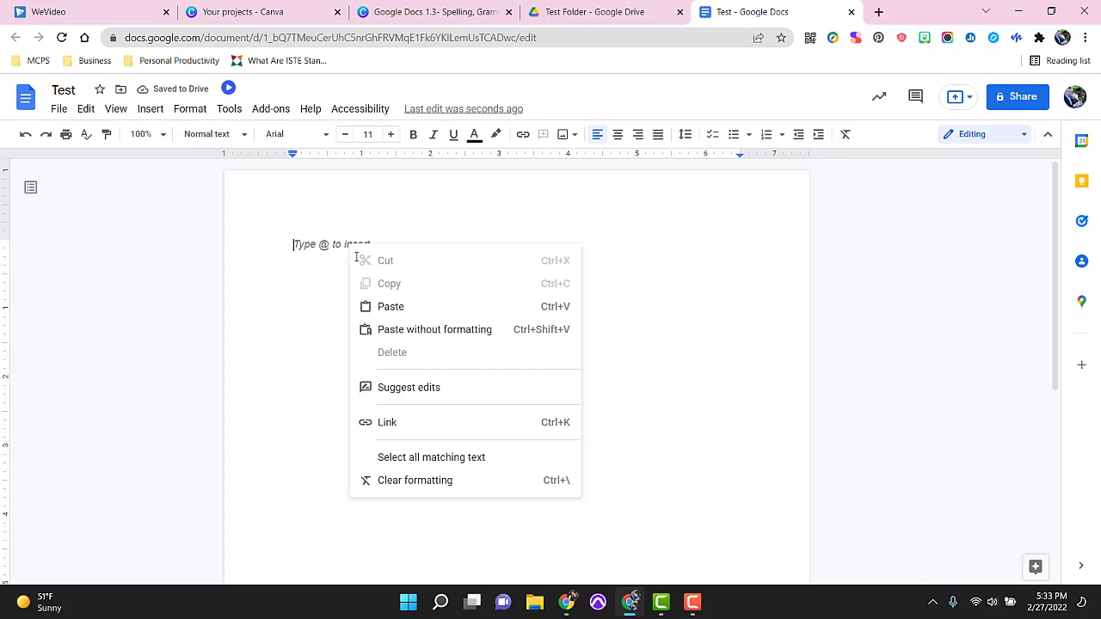
click(379, 310)
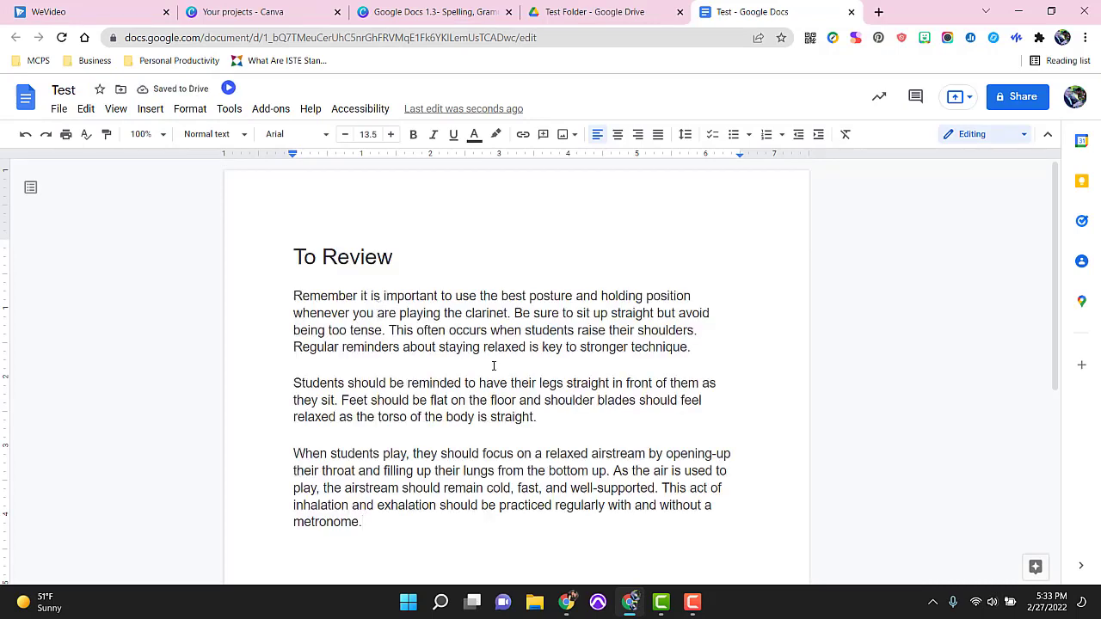
- Run the spelling and grammar check twice on the whole pasted text, closing the results each time
drag(371, 524, 289, 257)
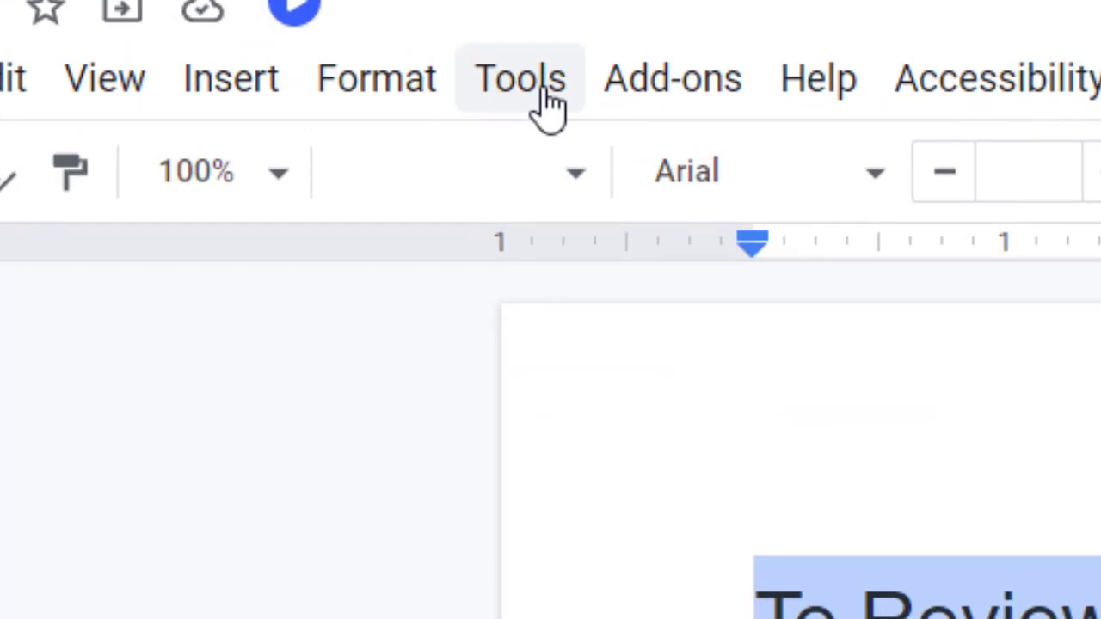
click(549, 105)
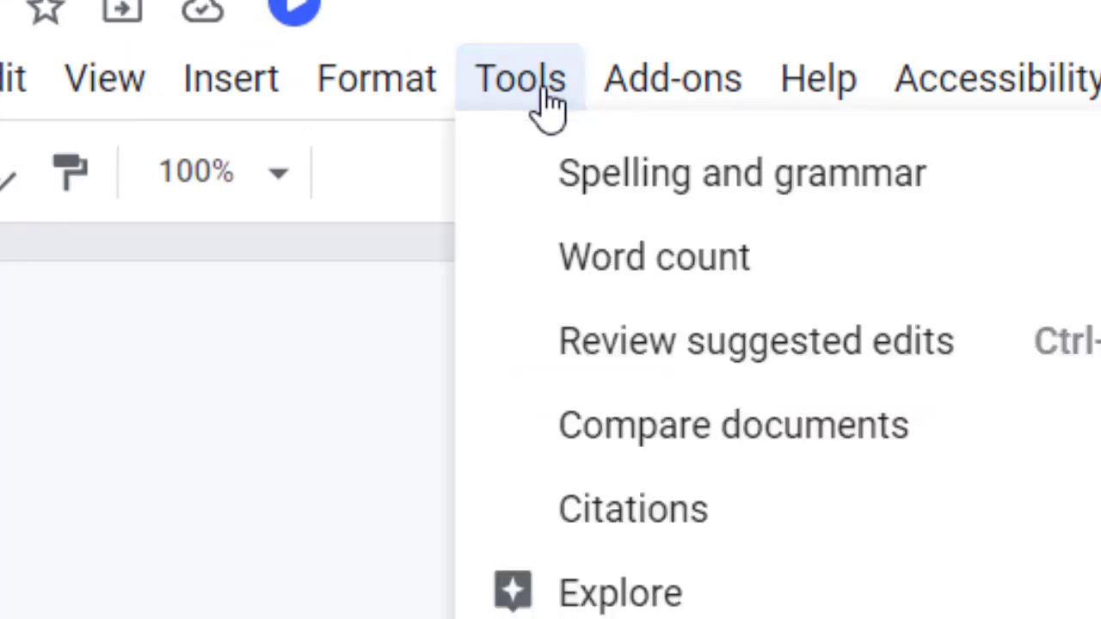
key(Down)
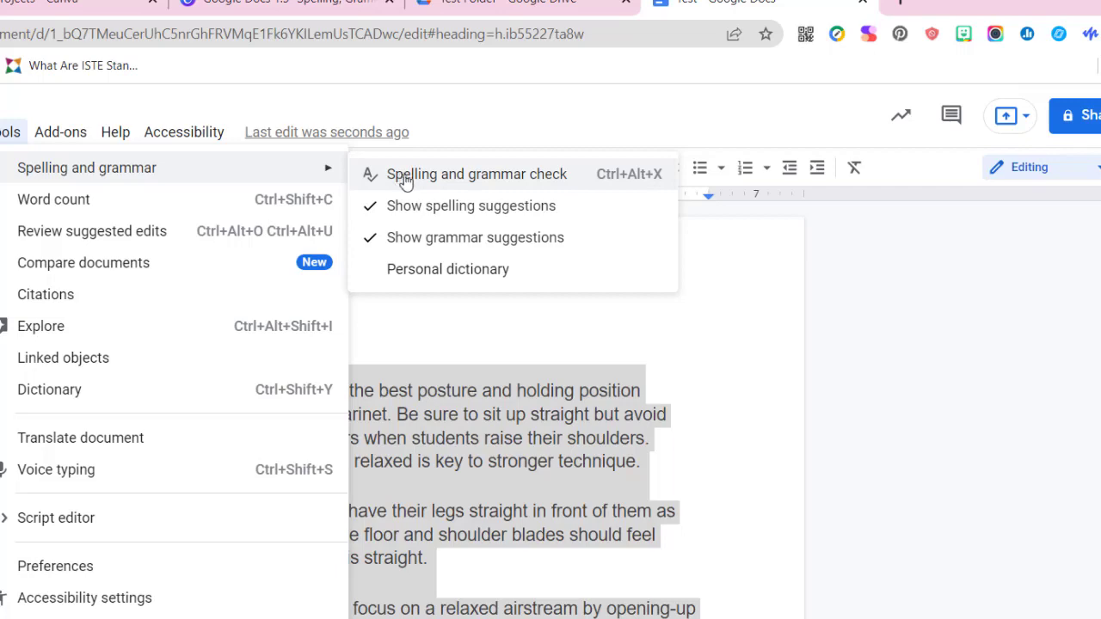
click(449, 181)
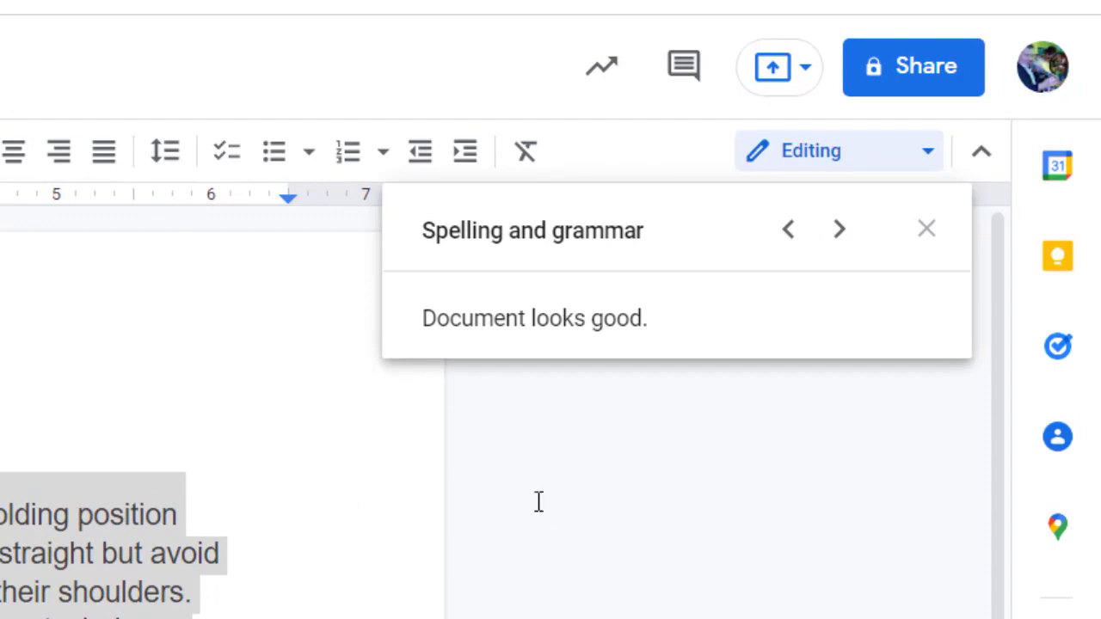
key(Escape)
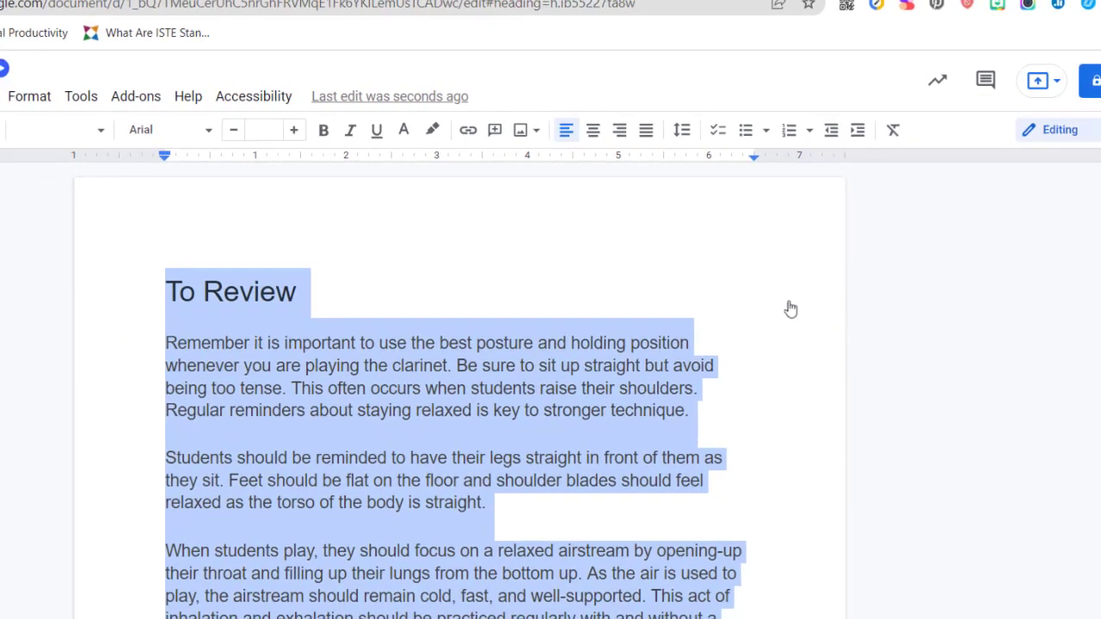
click(102, 97)
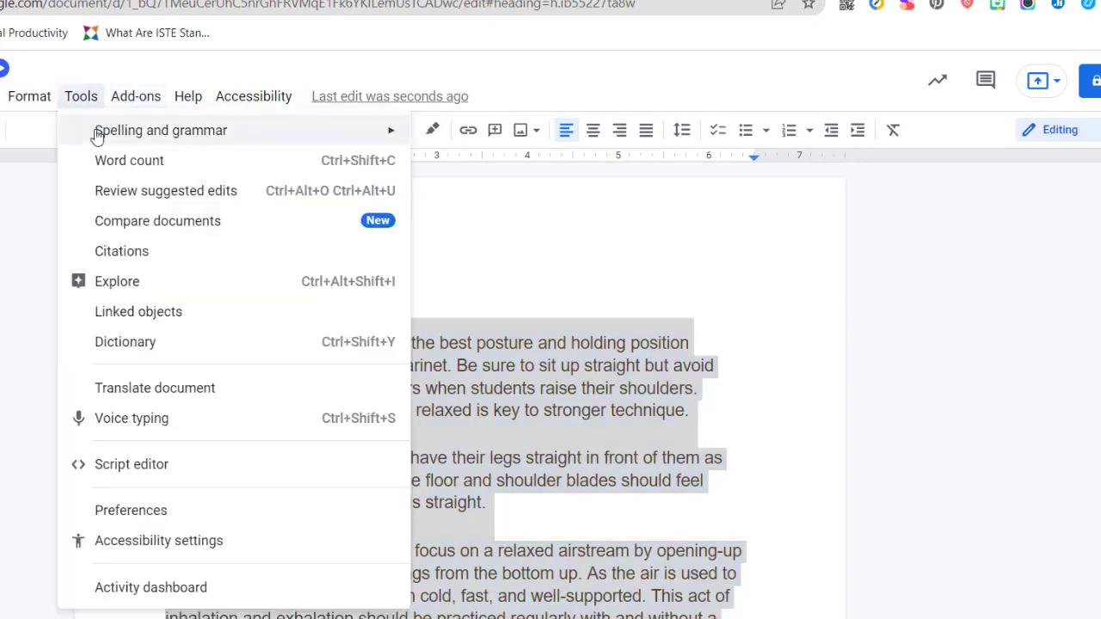
mouse_move(219, 134)
click(557, 144)
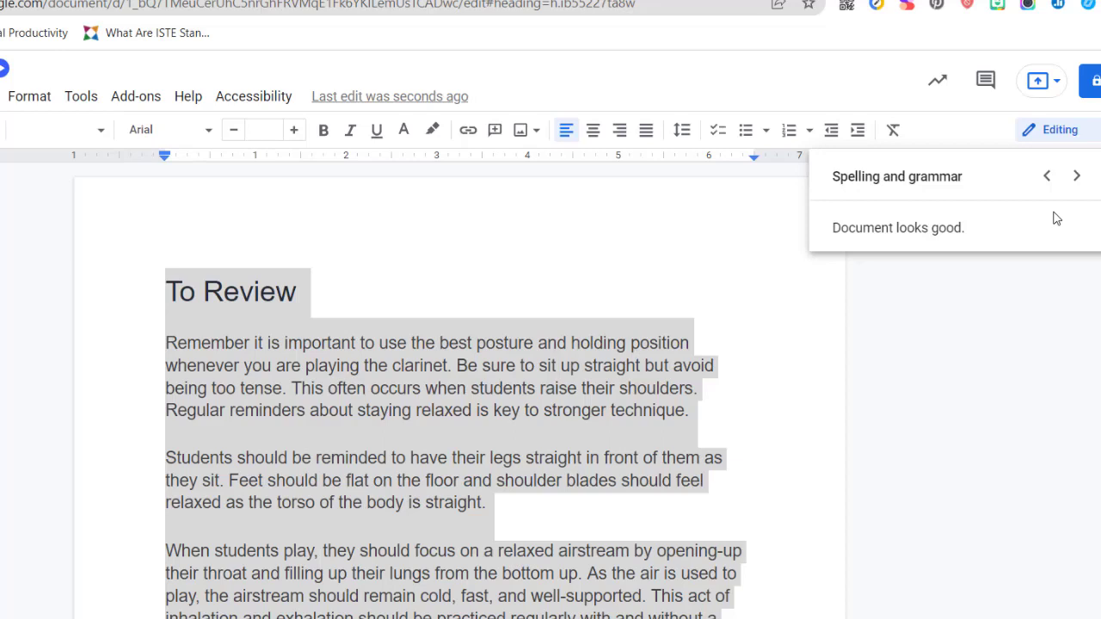
key(Escape)
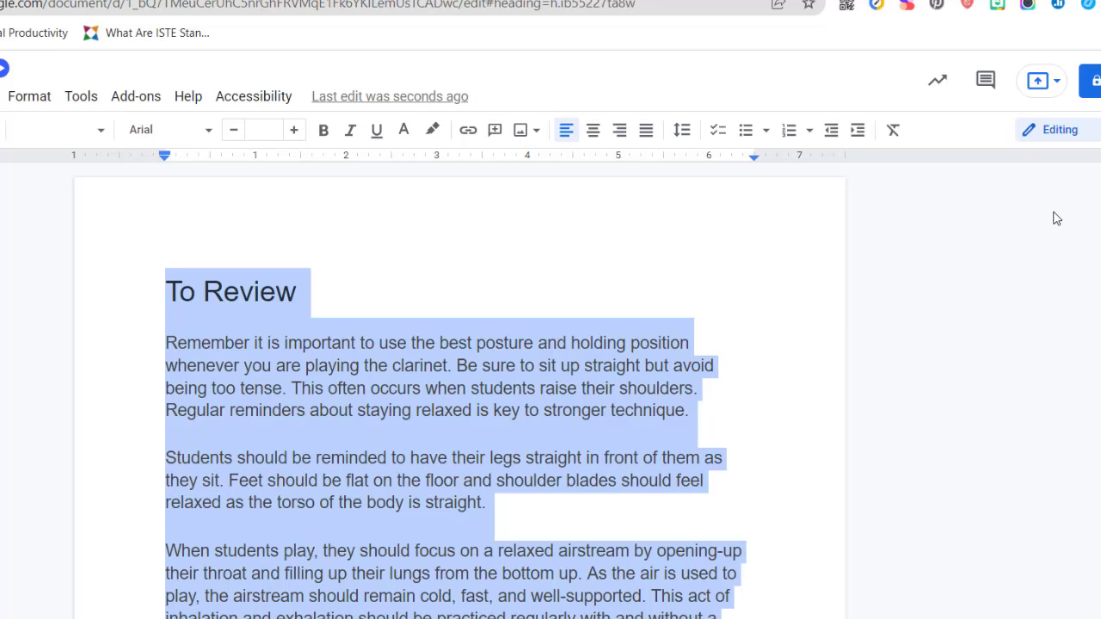
- Introduce two misspellings by changing "often" to "ften" in the first paragraph and "should" to "shoud" in the third
click(328, 388)
key(Delete)
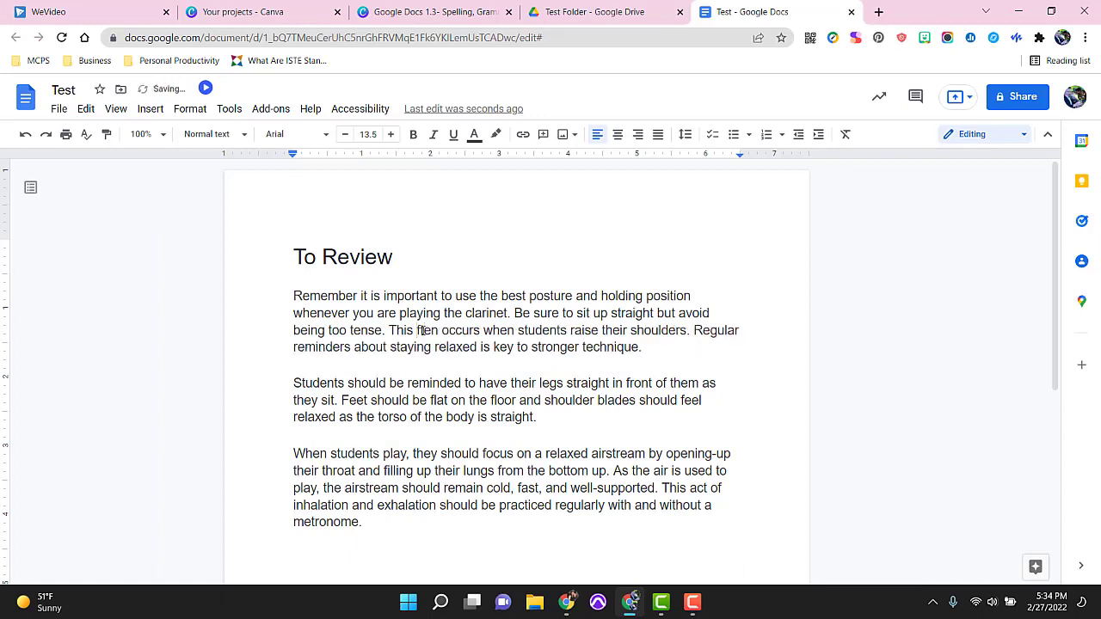
click(471, 454)
key(Delete)
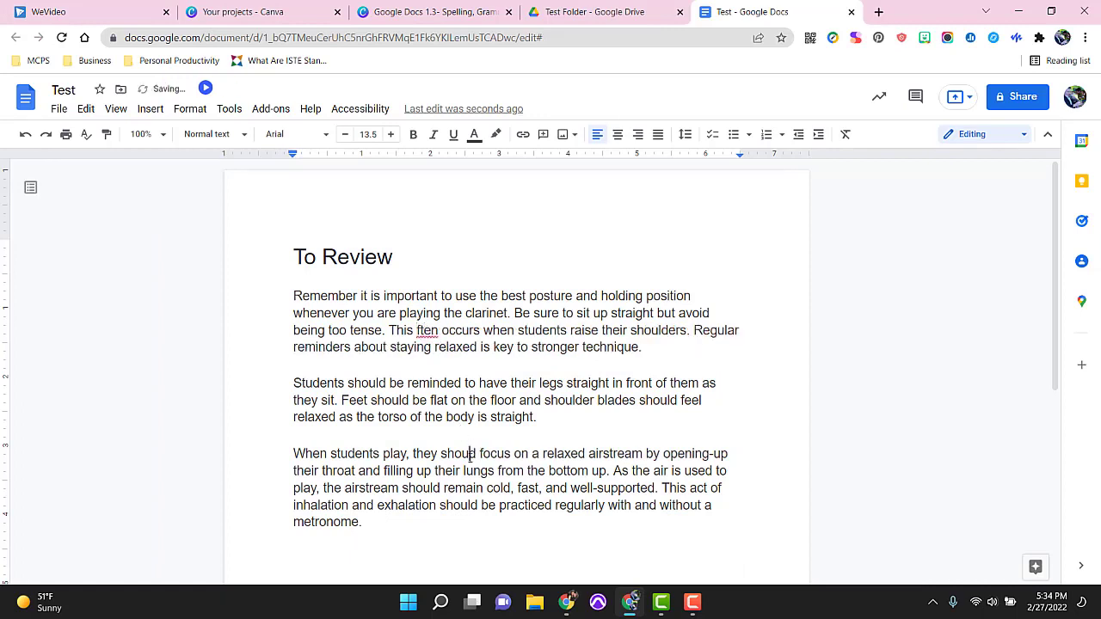
- Spell-check the whole text and accept the corrections "often" and "should"
click(290, 252)
drag(291, 252, 370, 540)
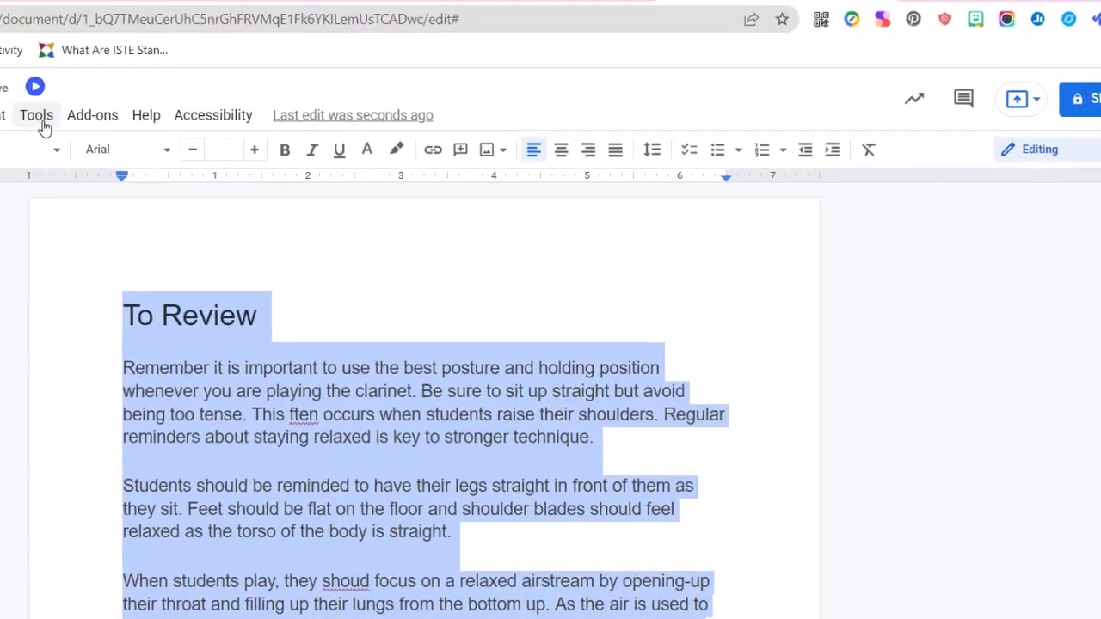
click(230, 109)
mouse_move(234, 134)
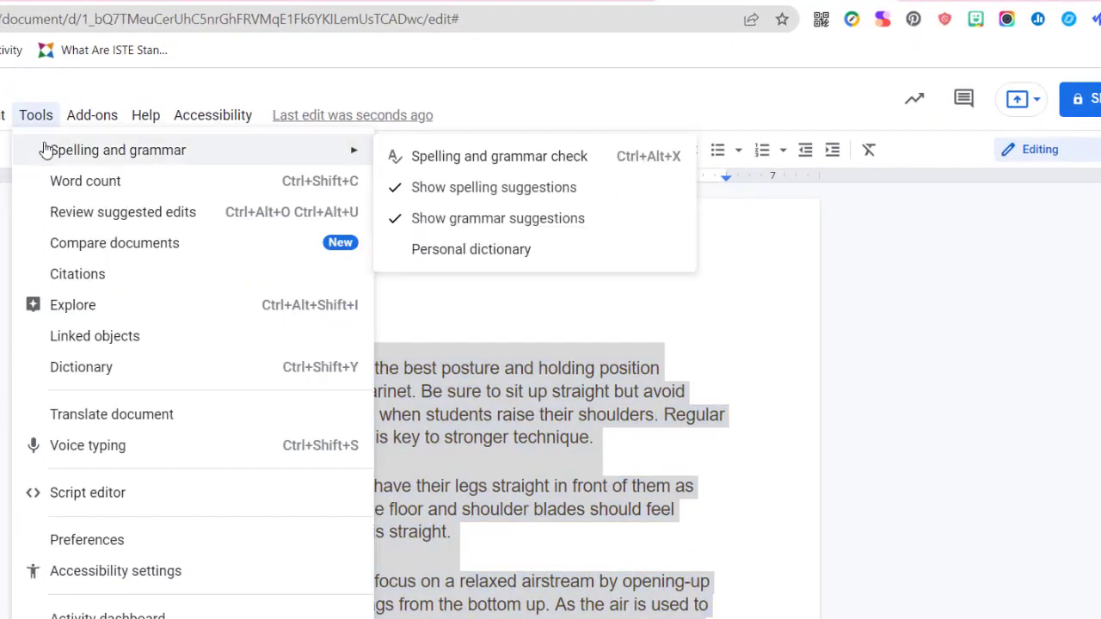
click(398, 154)
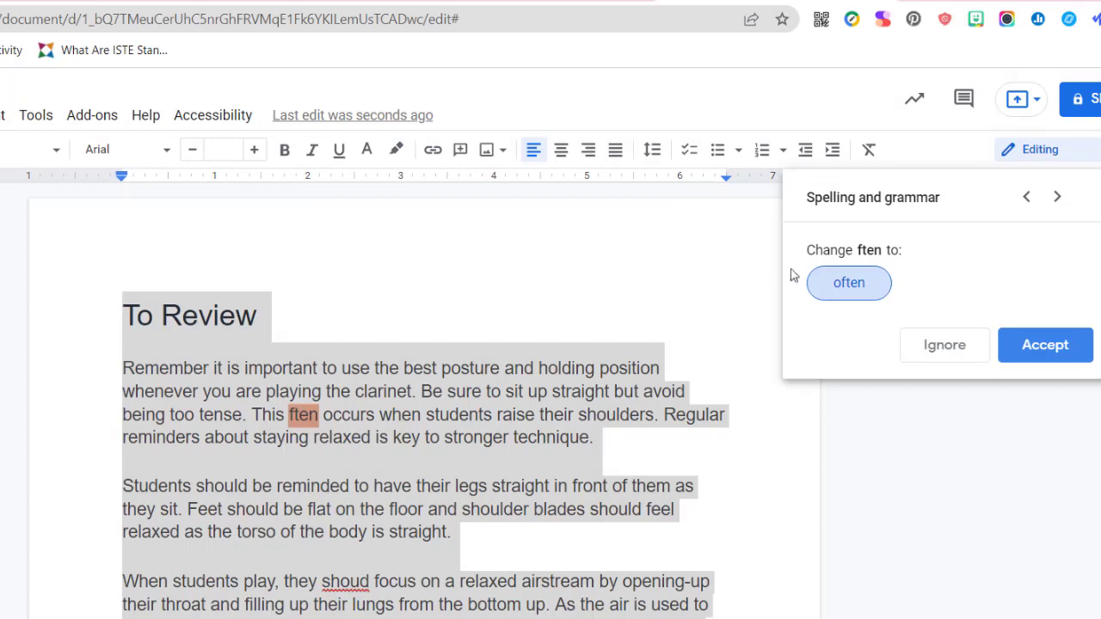
click(848, 283)
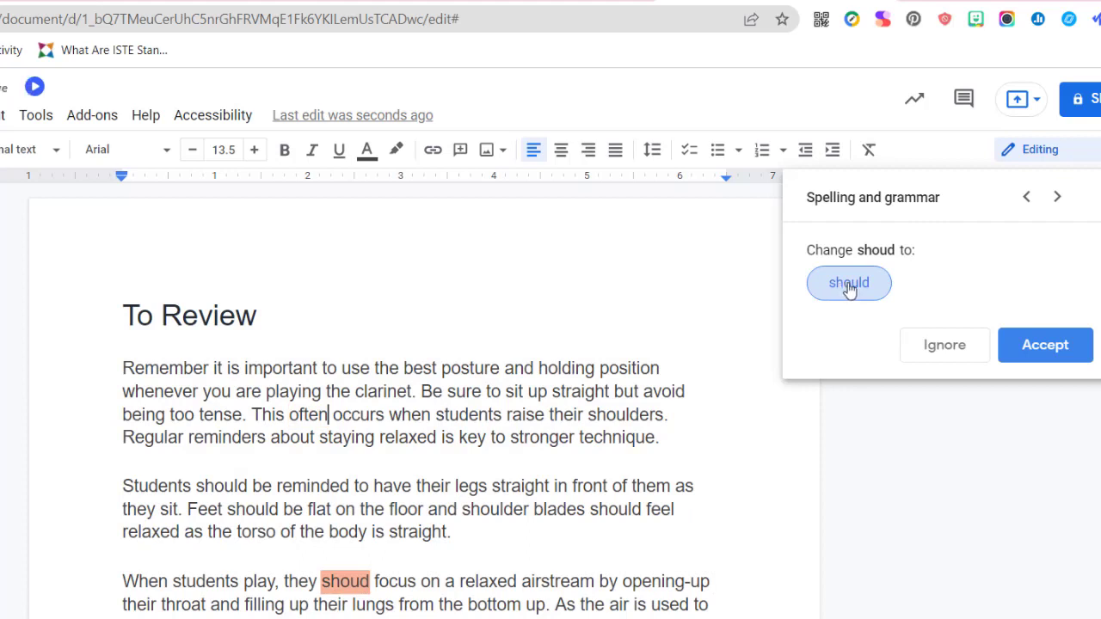
click(849, 285)
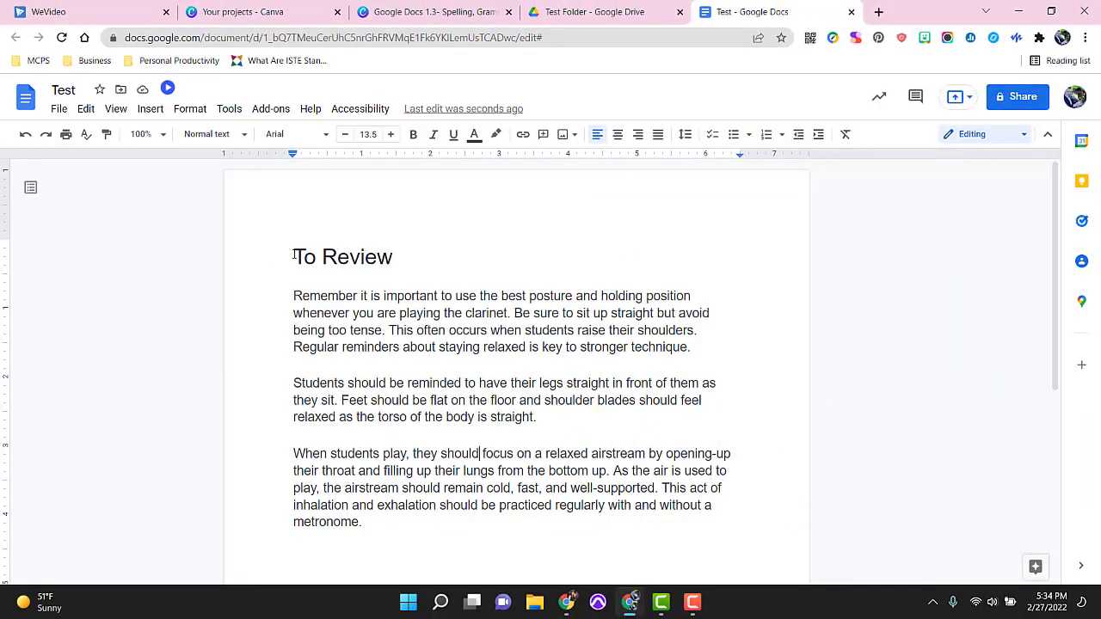
- Open the document's word count and enable displaying the word count while typing
drag(293, 256, 372, 519)
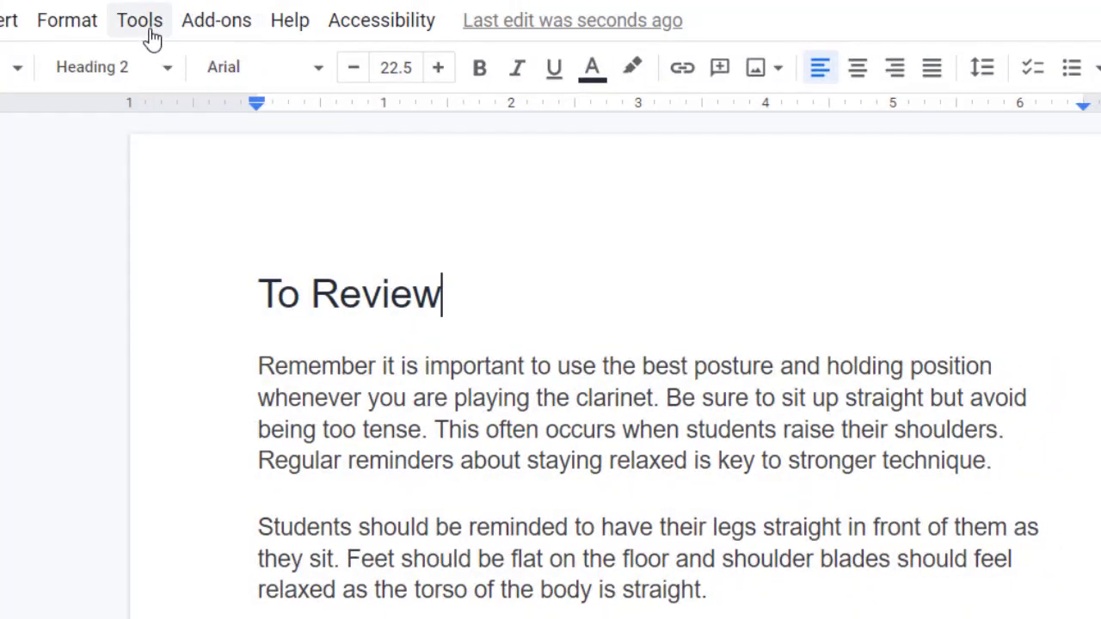
click(150, 33)
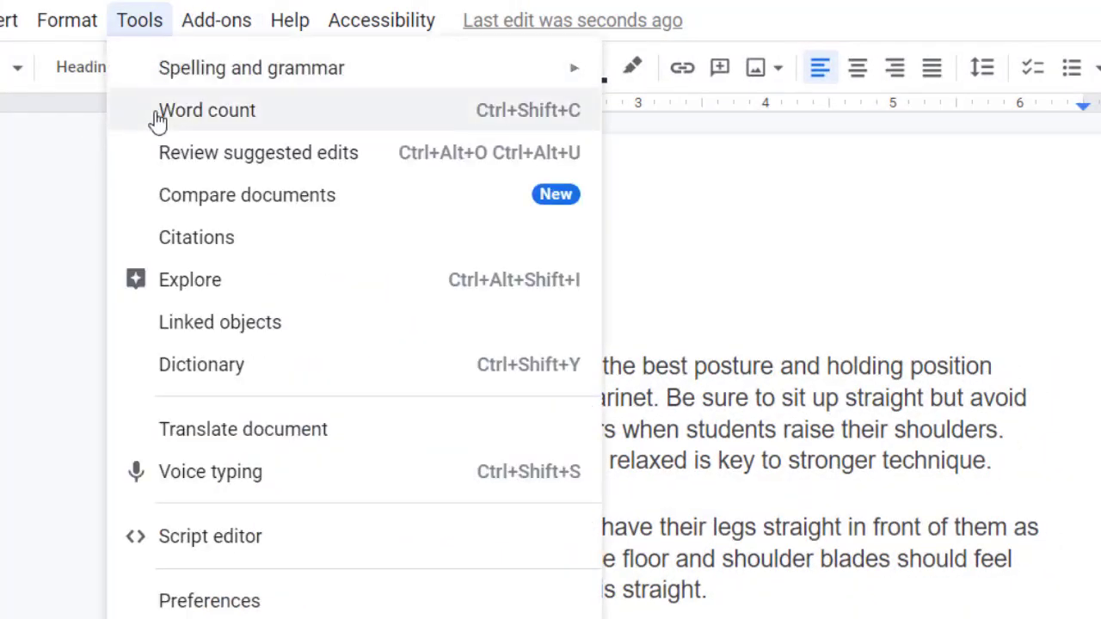
click(158, 120)
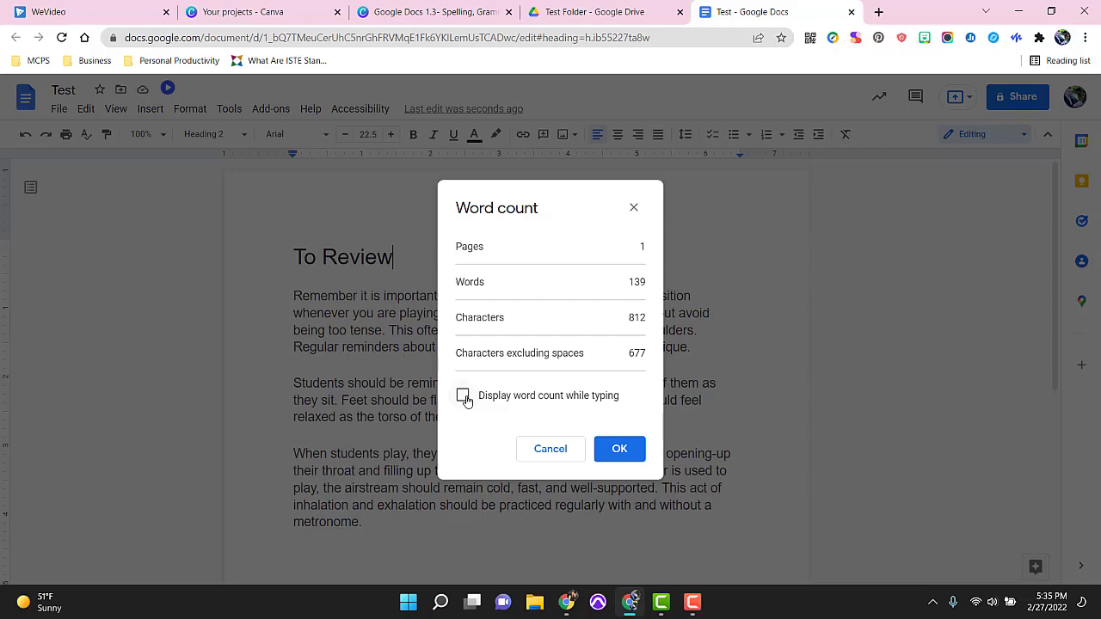
click(464, 399)
click(620, 448)
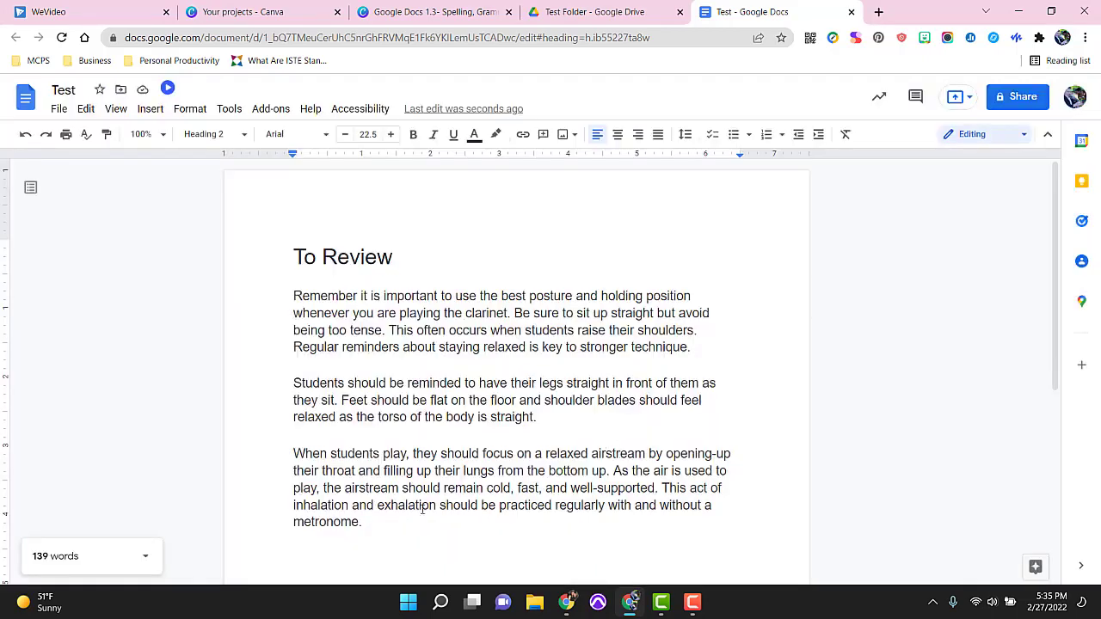
- Delete the end of the last paragraph back from "metronome." so that it ends with "should be pra"
click(391, 522)
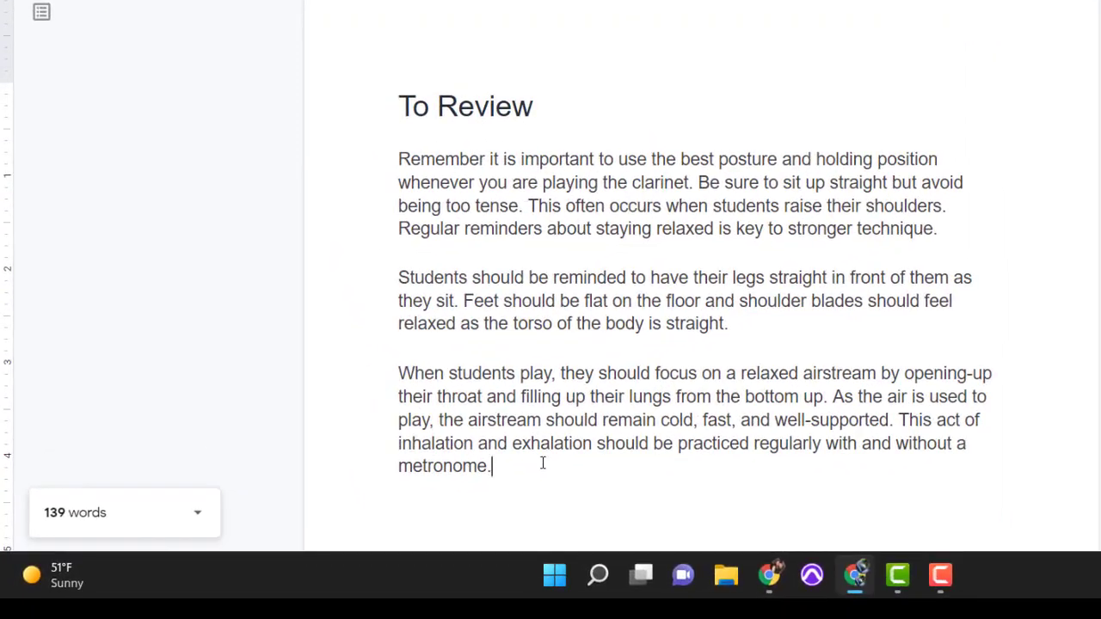
key(BackSpace)
key(BackSpace)
key(BackSpace)
key(BackSpace)
key(BackSpace)
key(BackSpace)
key(BackSpace)
key(BackSpace)
key(BackSpace)
key(BackSpace)
key(BackSpace)
key(BackSpace)
key(BackSpace)
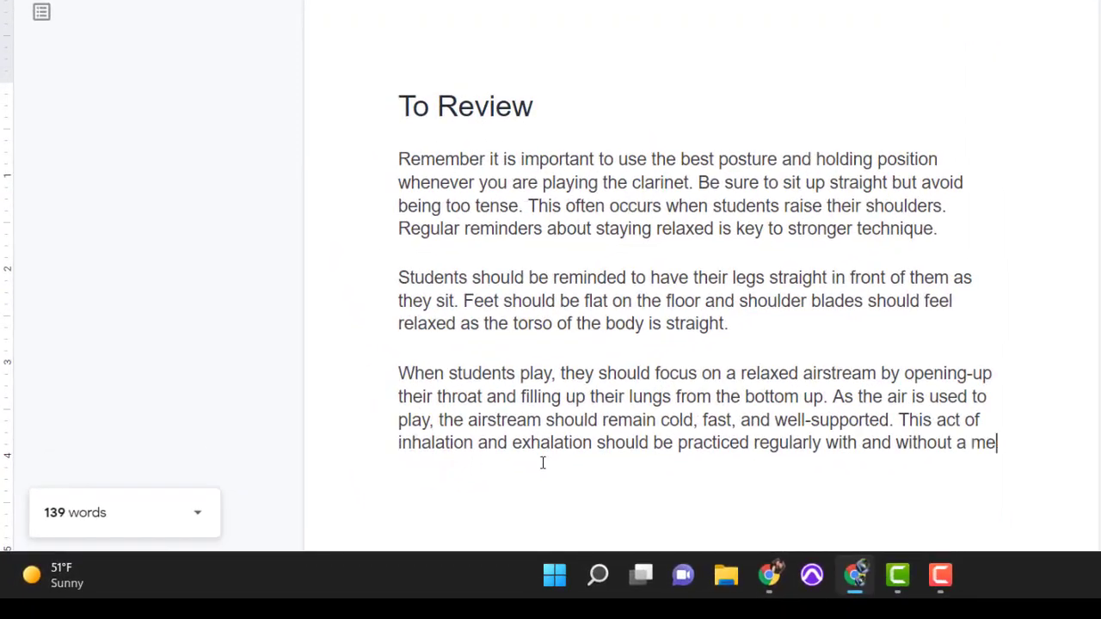
key(BackSpace)
key(BackSpace)
key(BackSpace)
key(BackSpace)
key(BackSpace)
key(BackSpace)
key(BackSpace)
key(BackSpace)
key(BackSpace)
key(BackSpace)
key(BackSpace)
key(BackSpace)
key(BackSpace)
key(BackSpace)
key(BackSpace)
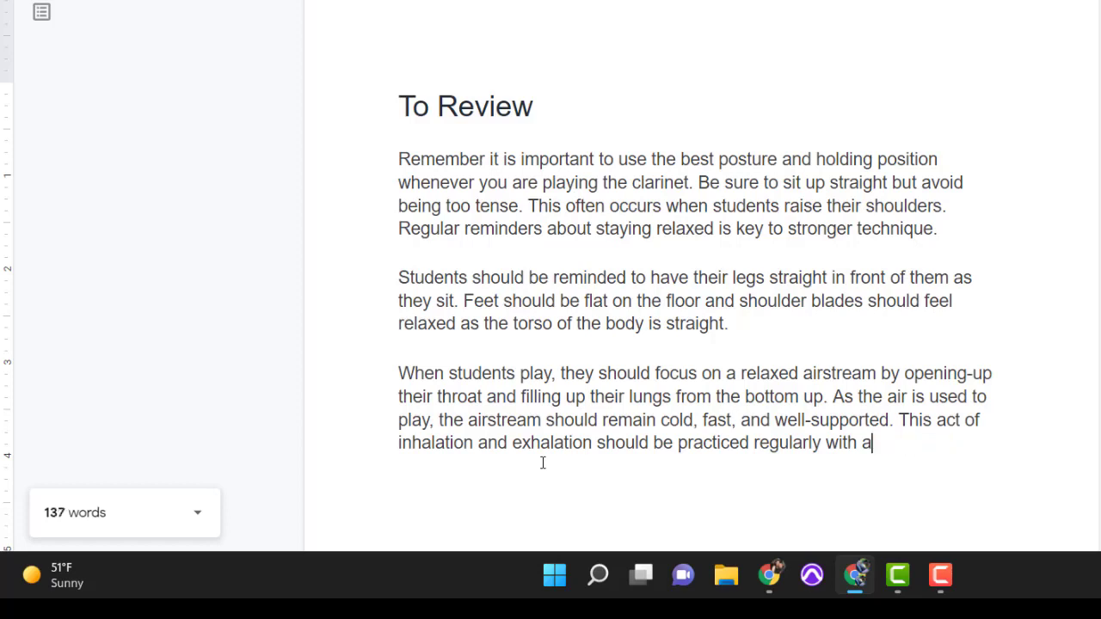
key(BackSpace)
key(BackSpace)
key(BackSpace)
key(BackSpace)
key(BackSpace)
key(BackSpace)
key(BackSpace)
key(BackSpace)
key(BackSpace)
key(BackSpace)
key(BackSpace)
key(BackSpace)
key(BackSpace)
key(BackSpace)
key(BackSpace)
key(BackSpace)
key(BackSpace)
key(BackSpace)
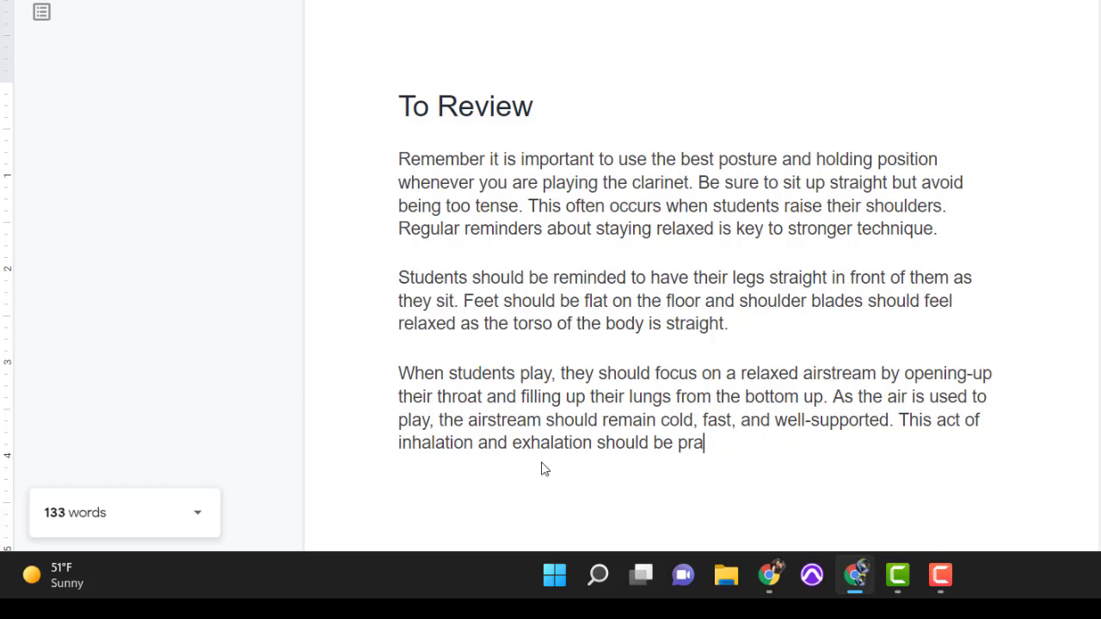
- Review the page, word and character counts offered by the live word count display, then close the list
click(197, 516)
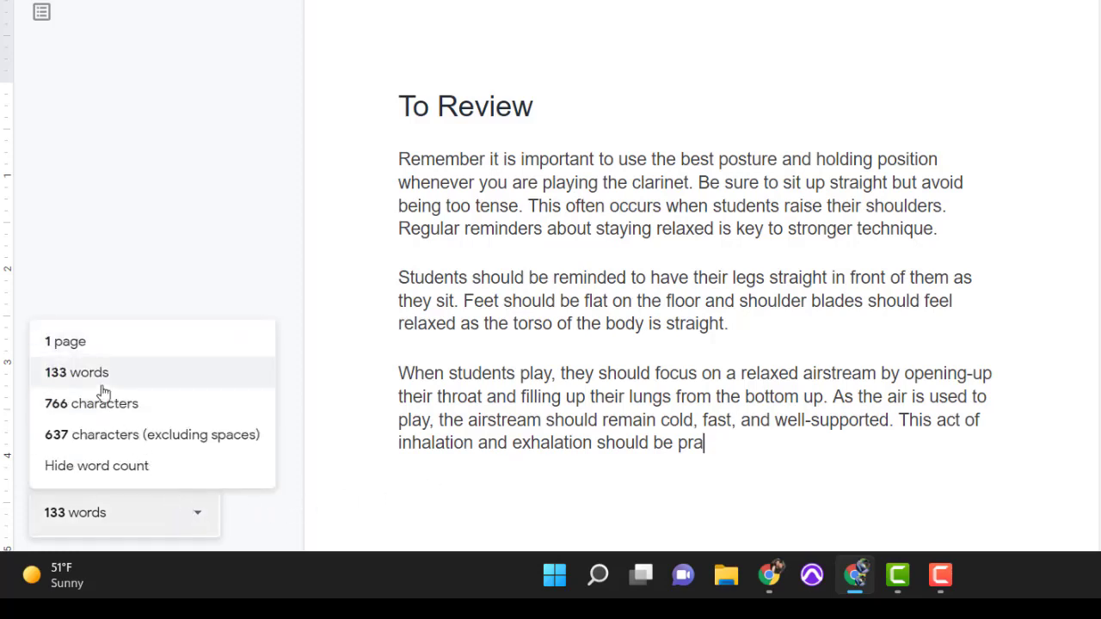
click(531, 438)
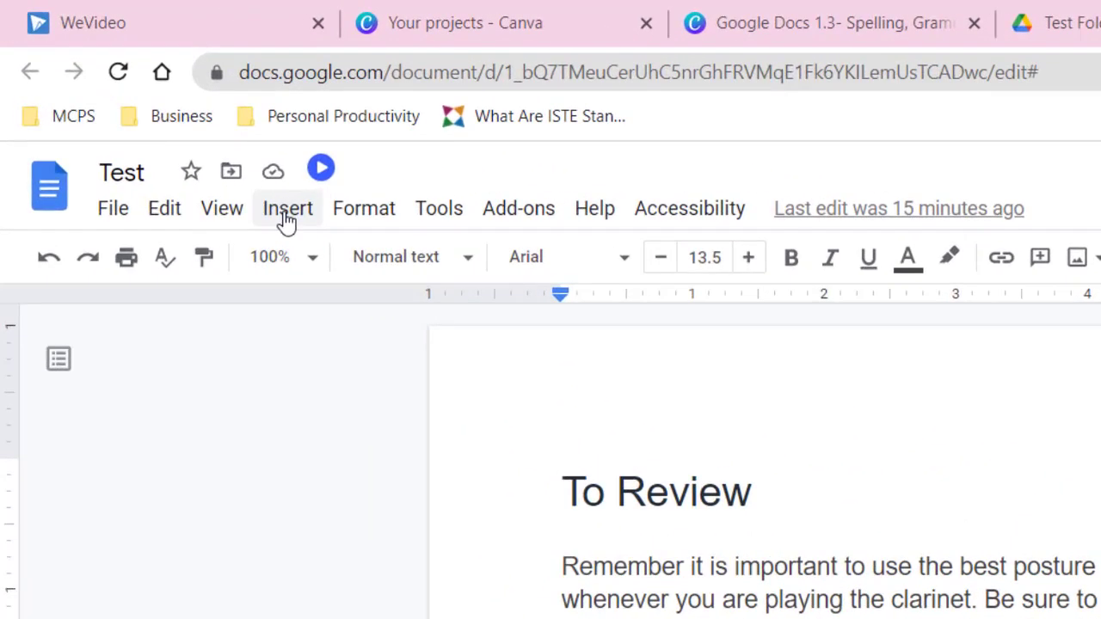
- Review the available sources for inserting an image, then return to the "To Review" heading without choosing one
click(286, 215)
mouse_move(368, 277)
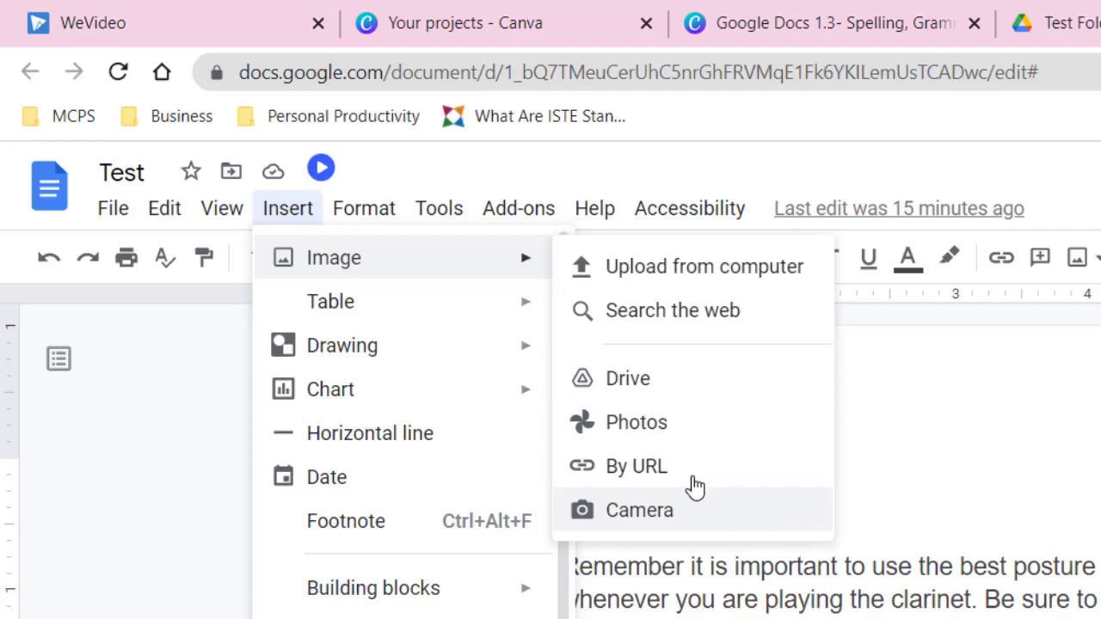
click(959, 367)
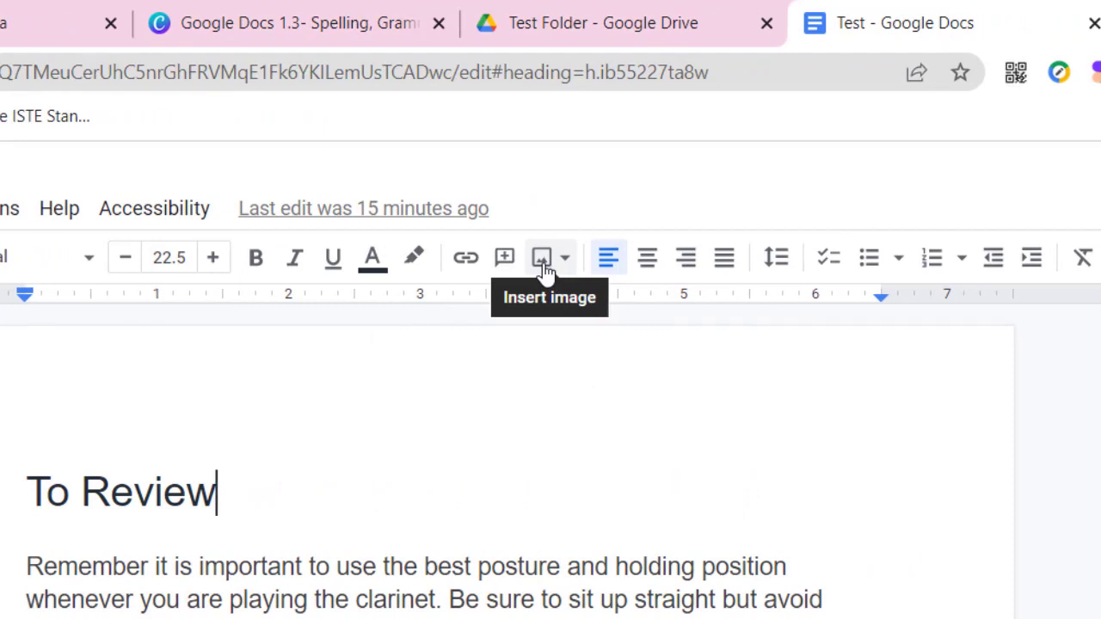
- Search the web for "puppy" images to insert into the document
click(542, 258)
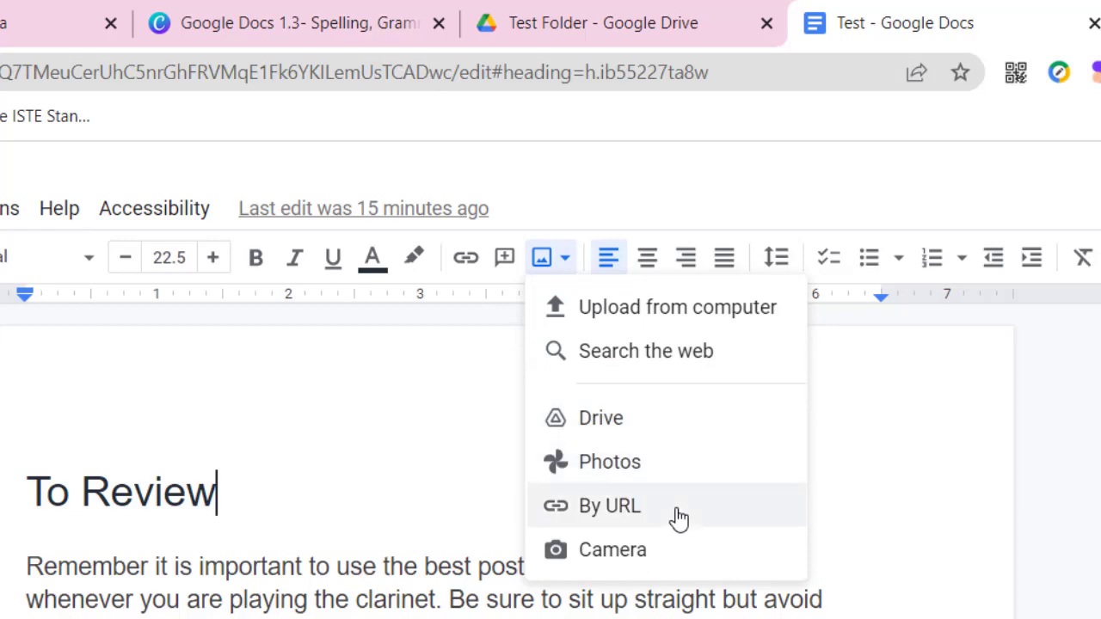
click(679, 352)
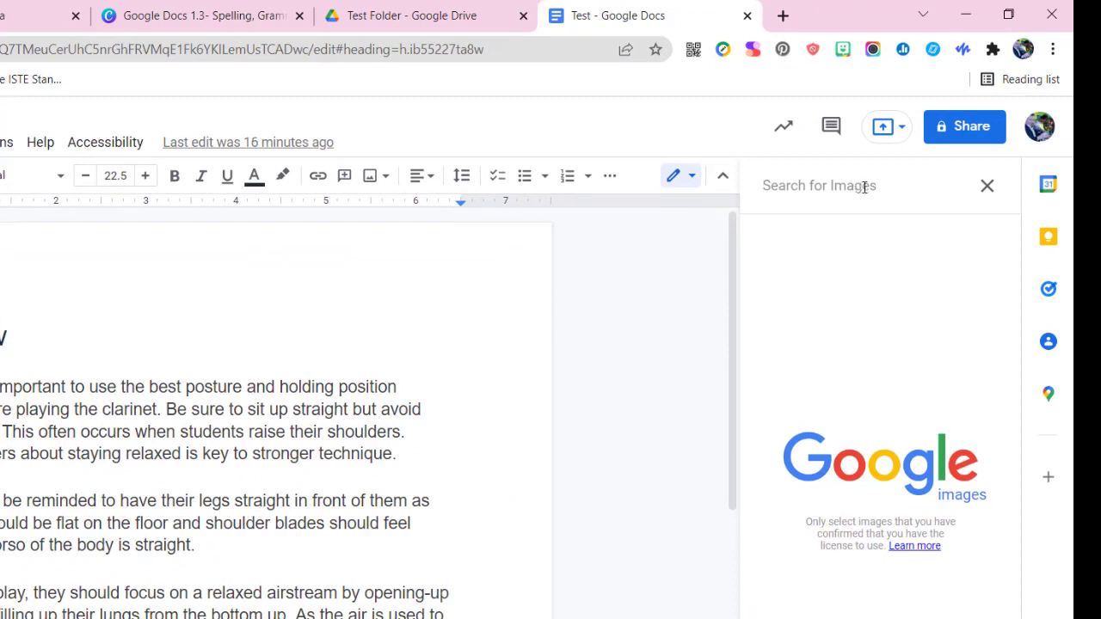
text(puppy)
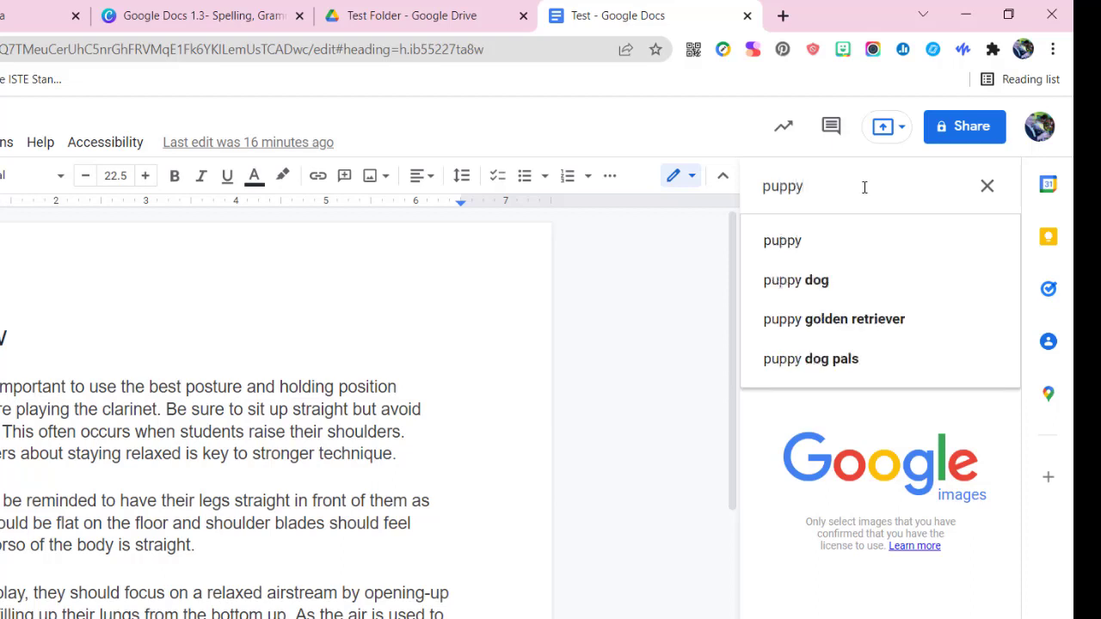
key(Return)
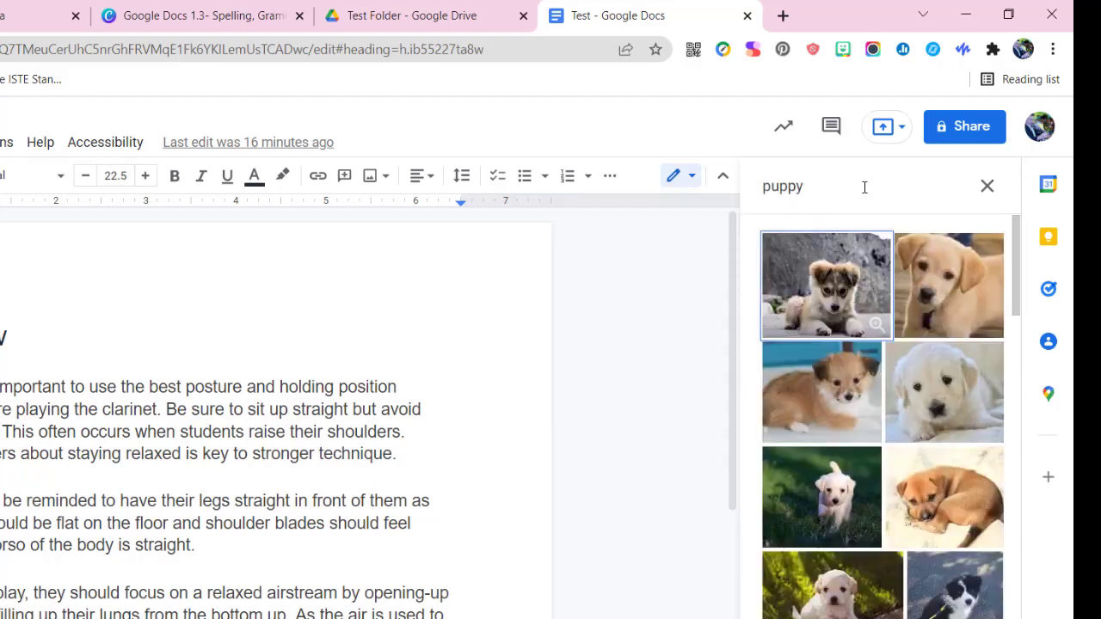
- Insert the picture of the tricolour beagle puppy with flying ears from the image results at the "To Review" heading
scroll(892, 444, down, 4)
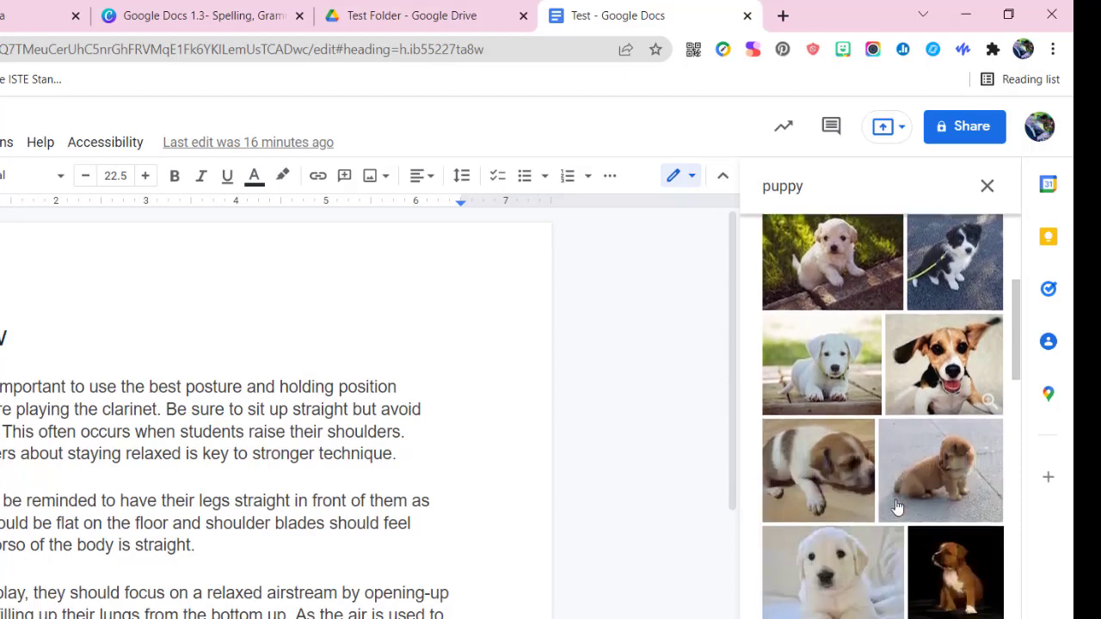
scroll(897, 507, down, 3)
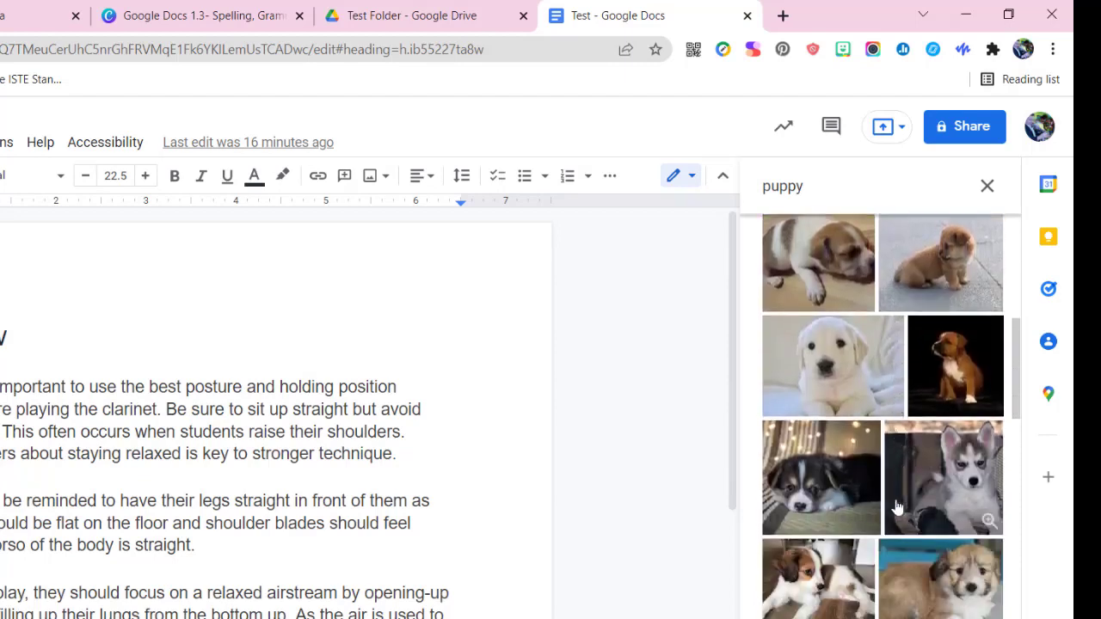
scroll(897, 507, up, 3)
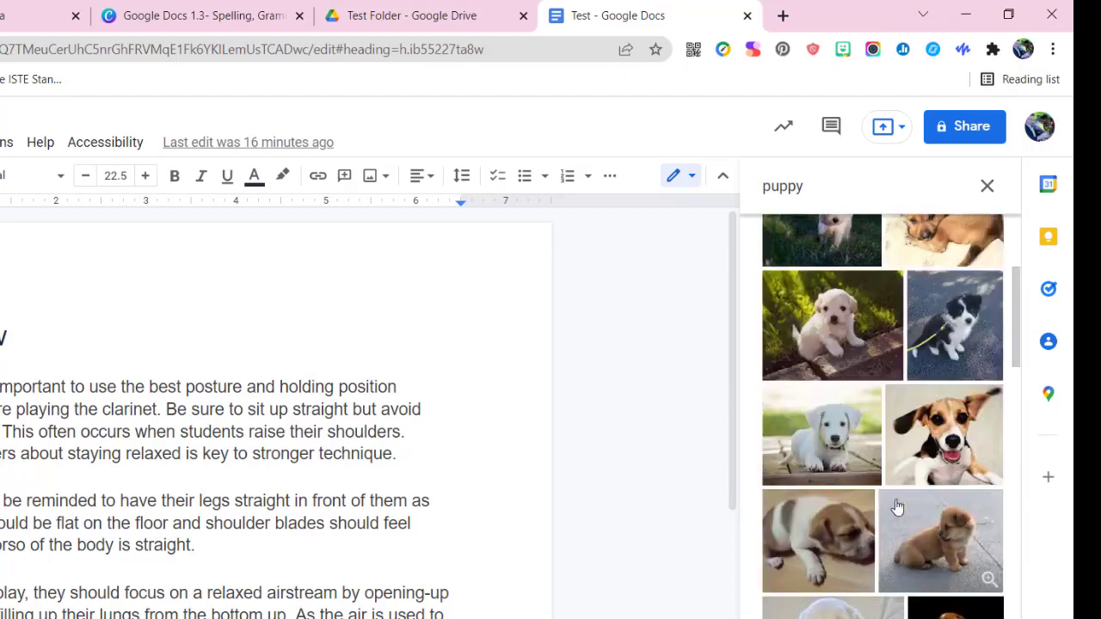
click(971, 424)
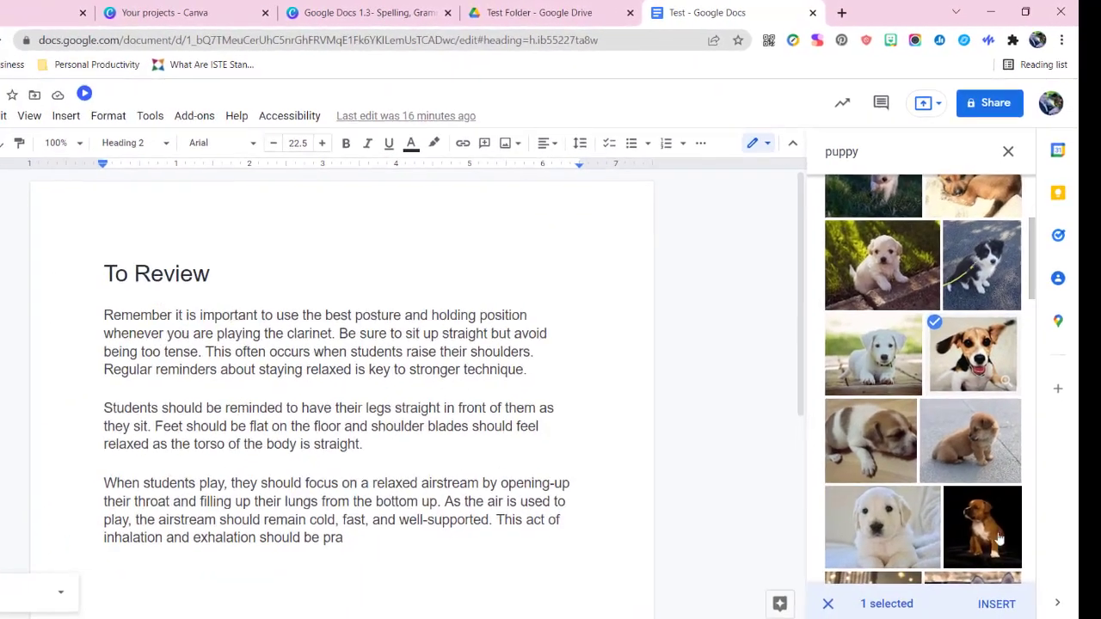
click(996, 604)
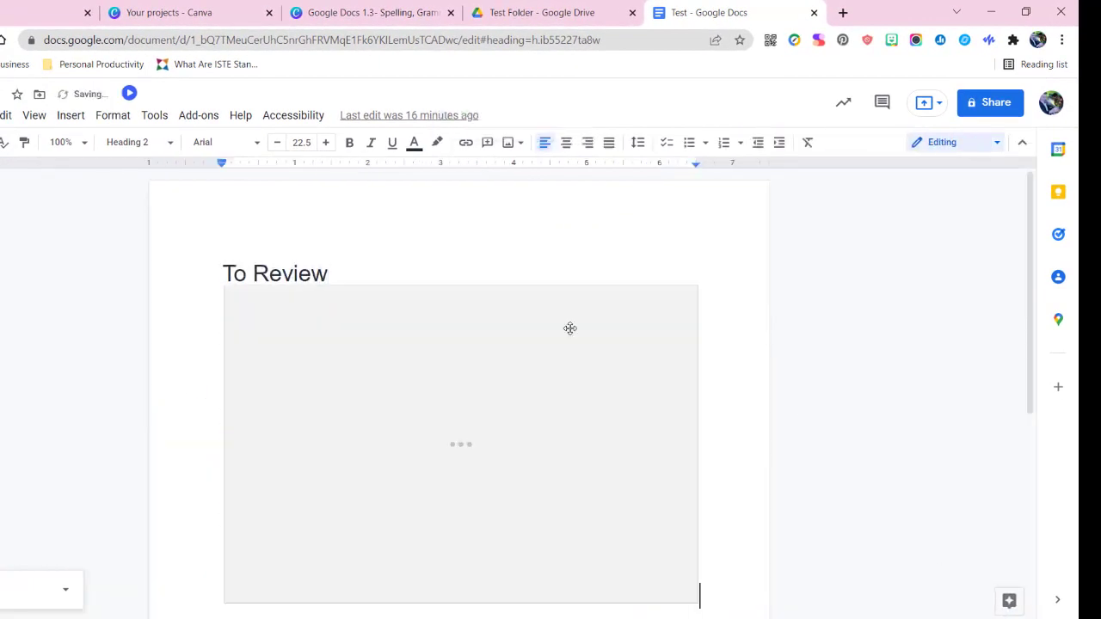
- Shrink the inserted puppy picture to about 3.9 inches wide and place it above the "To Review" heading
scroll(570, 328, up, 3)
click(659, 506)
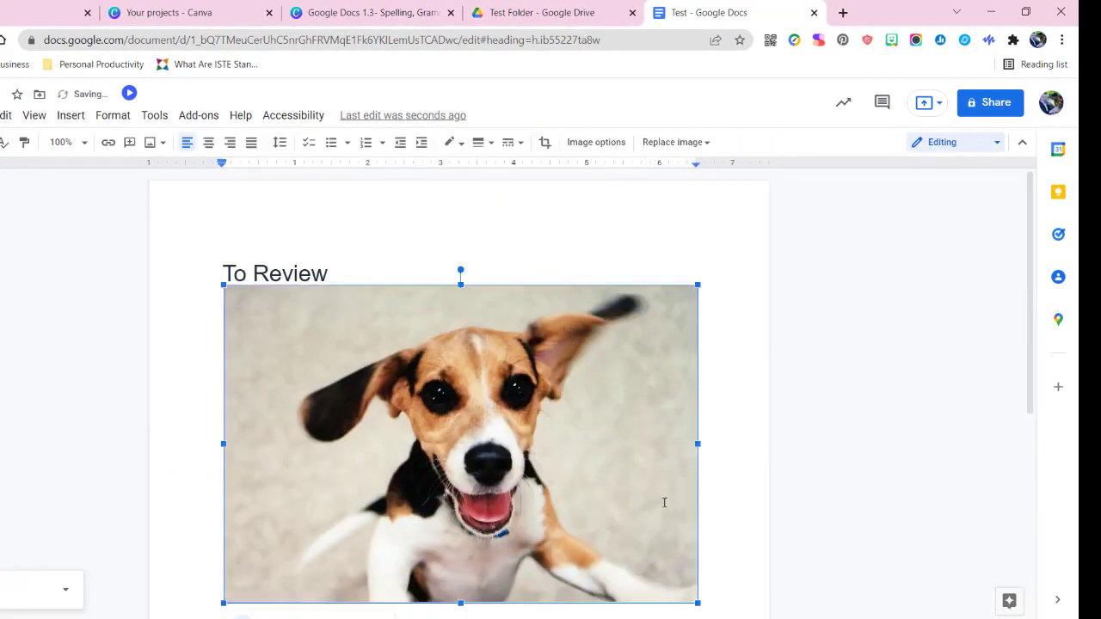
drag(697, 285, 522, 405)
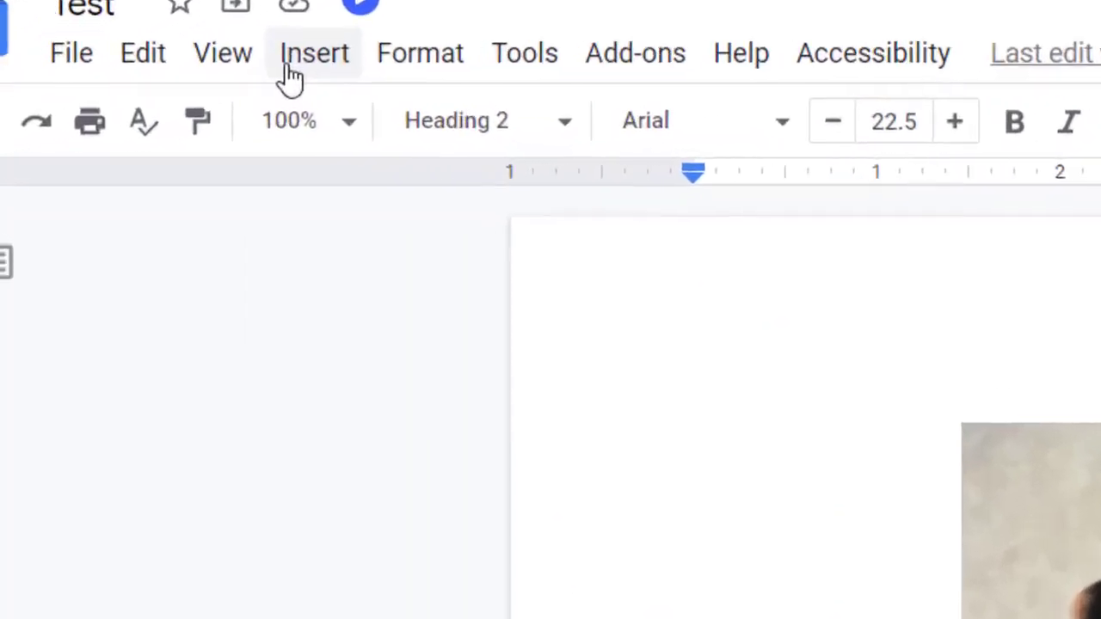
- Add a header to the document and enter "Puppies 101 -" in it, dismissing the watermark tip
click(291, 75)
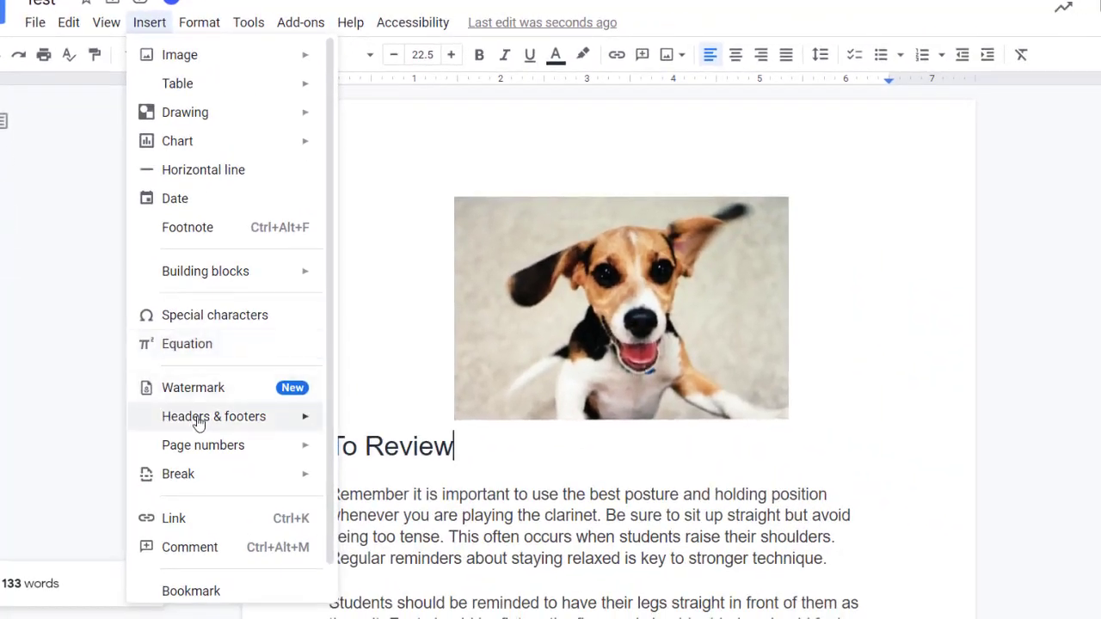
mouse_move(199, 422)
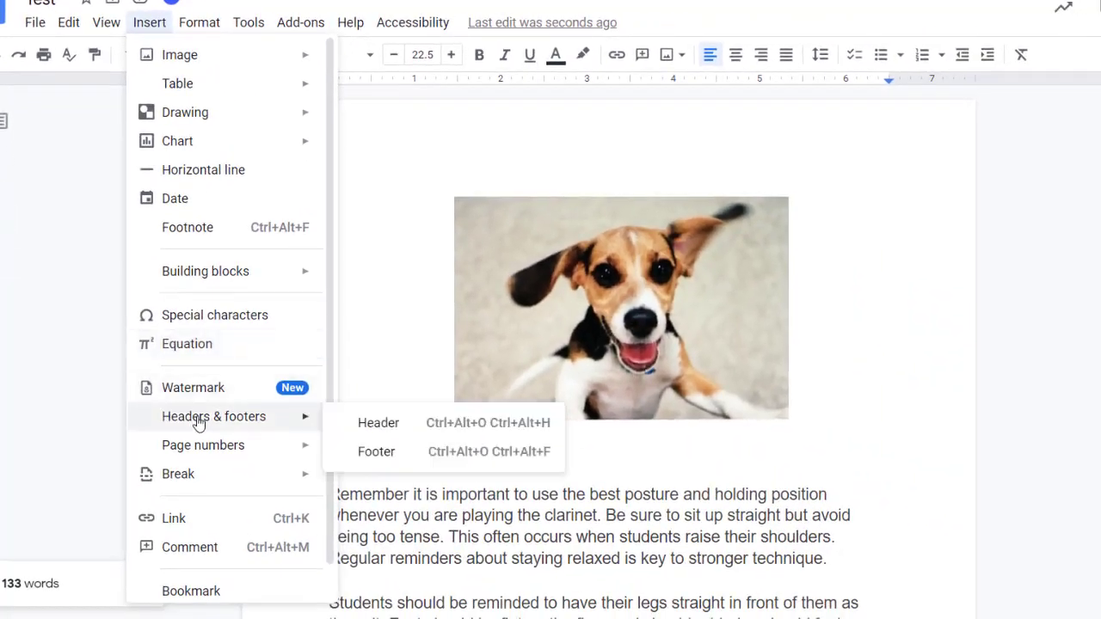
click(384, 432)
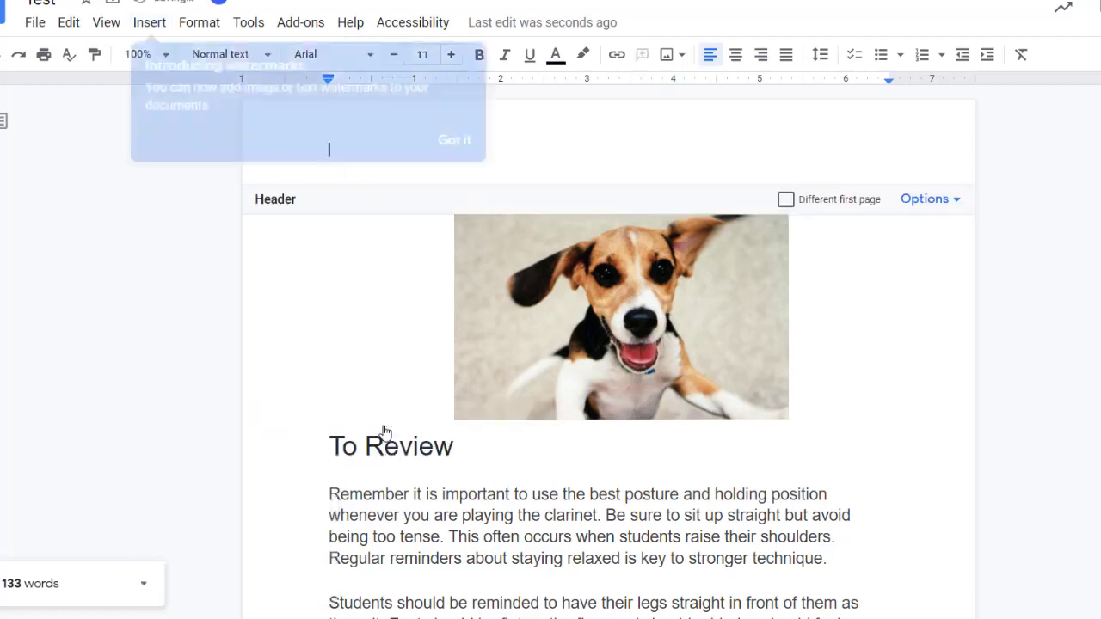
click(452, 146)
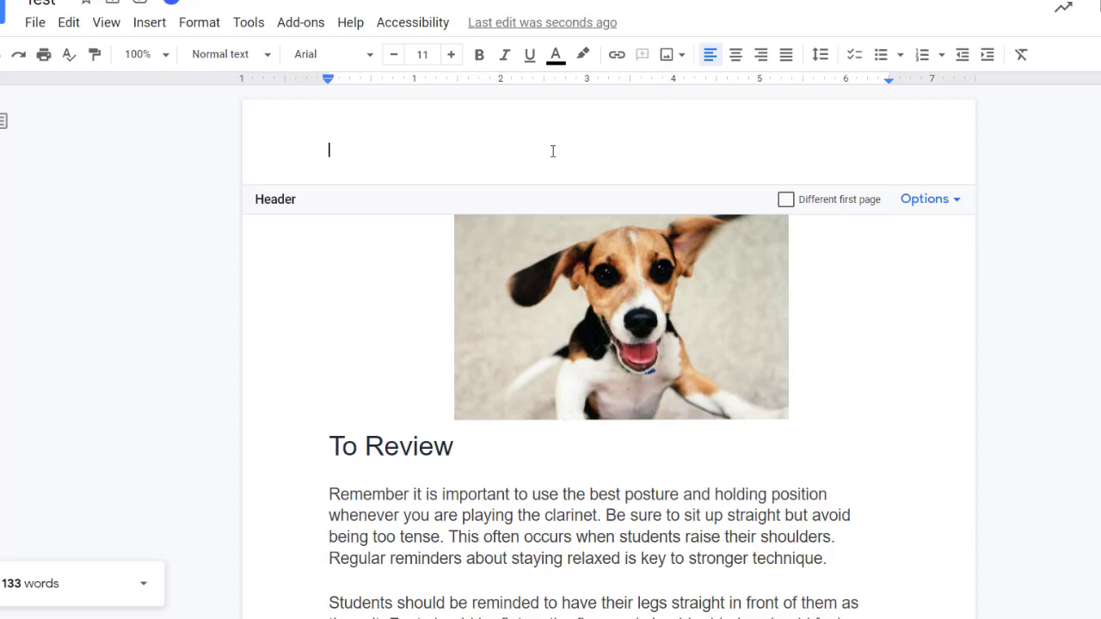
text(Puppies 101)
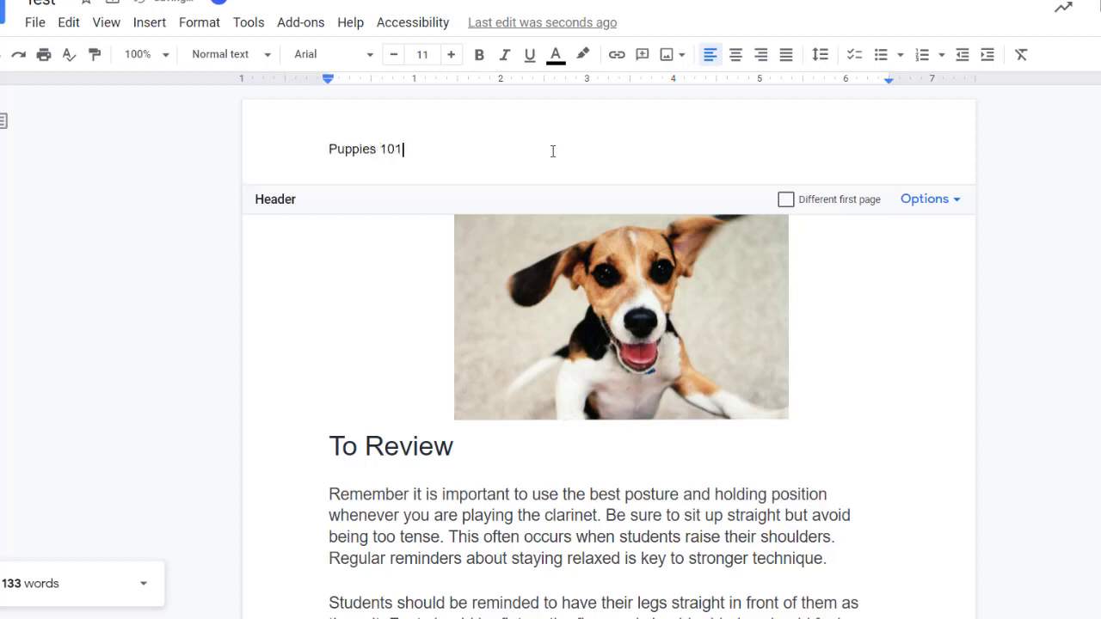
text( -)
- Add page numbers to the header, shown on the first page and starting at 1
click(925, 206)
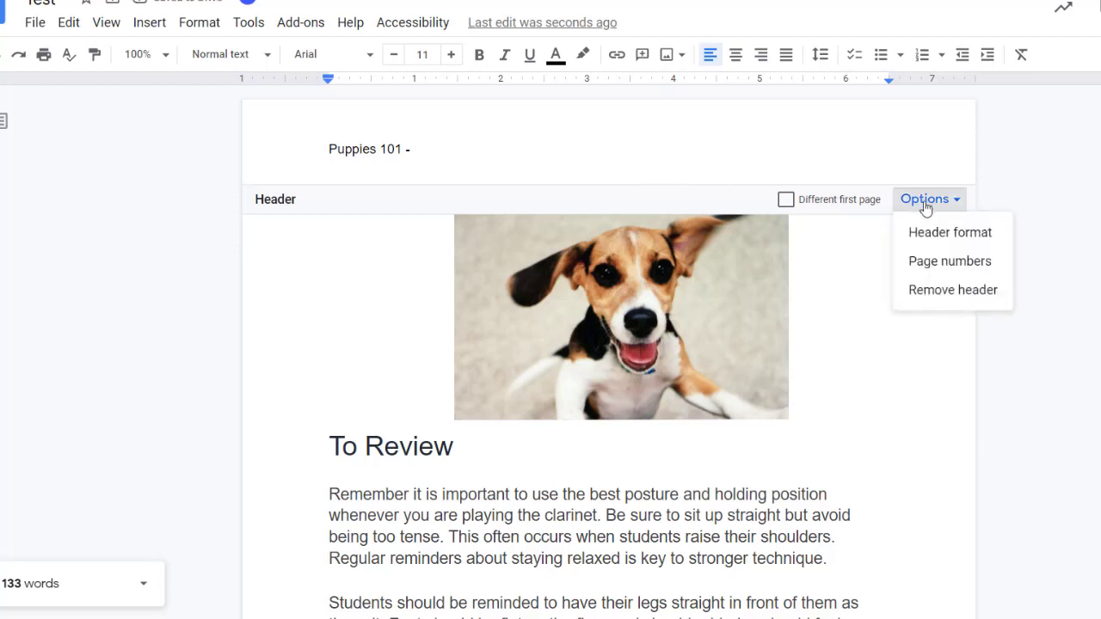
click(950, 261)
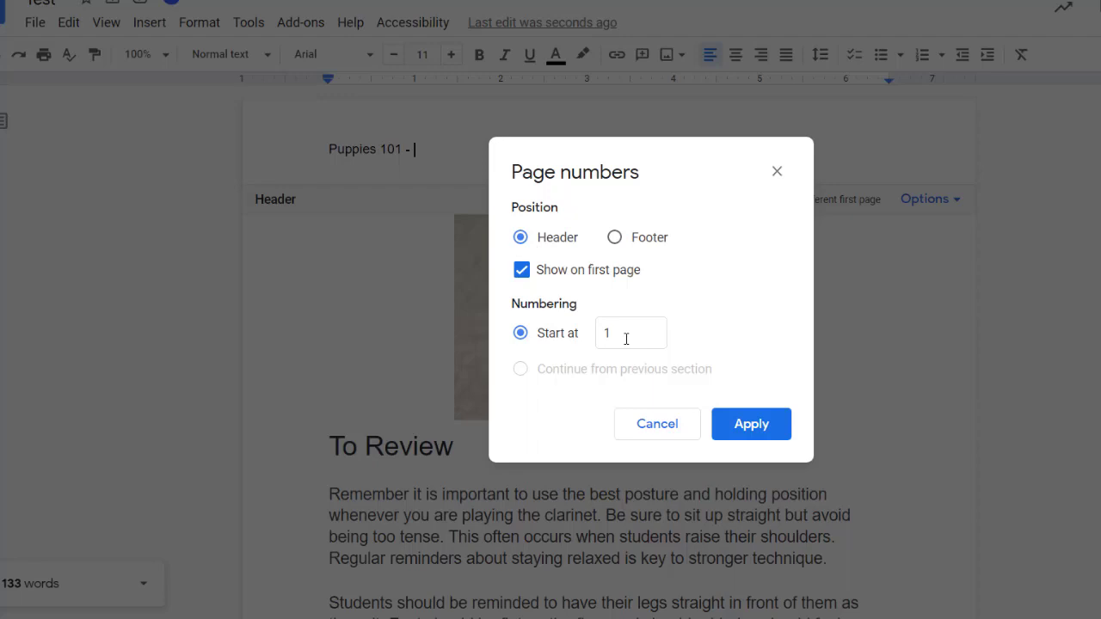
click(738, 426)
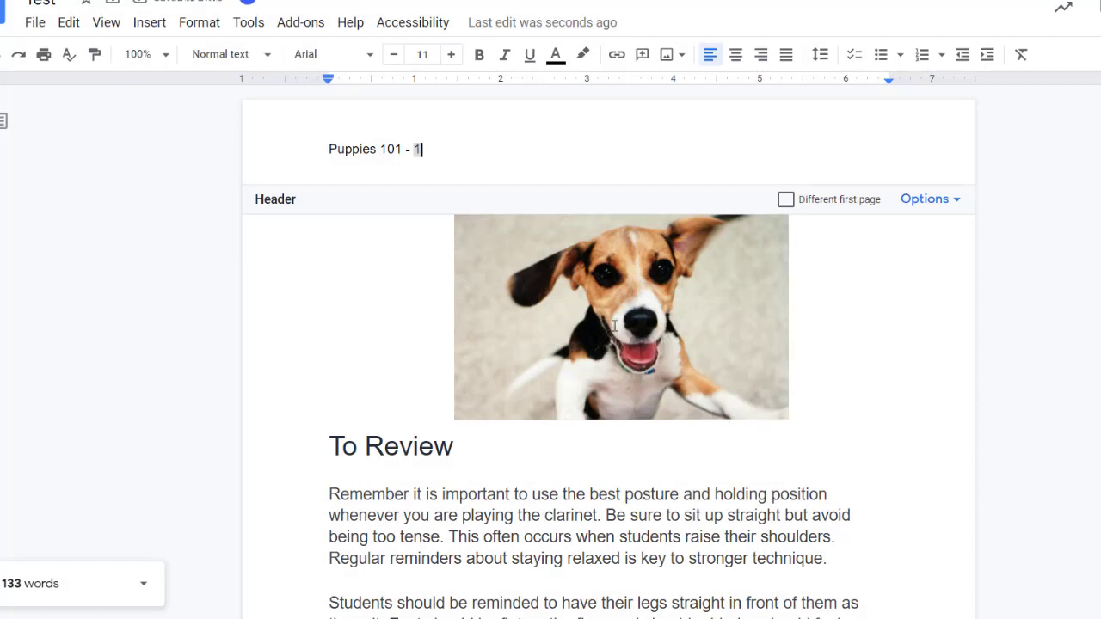
- Insert the word "Page" before the page number so the header reads "Puppies 101 - Page 1"
click(408, 157)
click(416, 148)
text(Page)
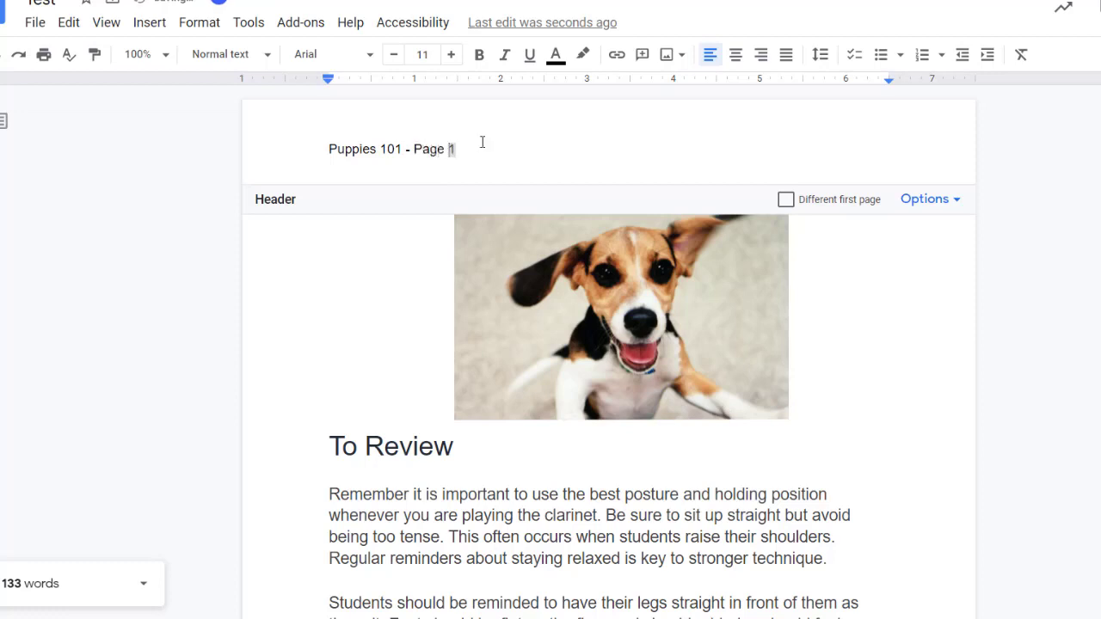
- Try the different first page option for the header, switch it back off, and look over the page
click(786, 201)
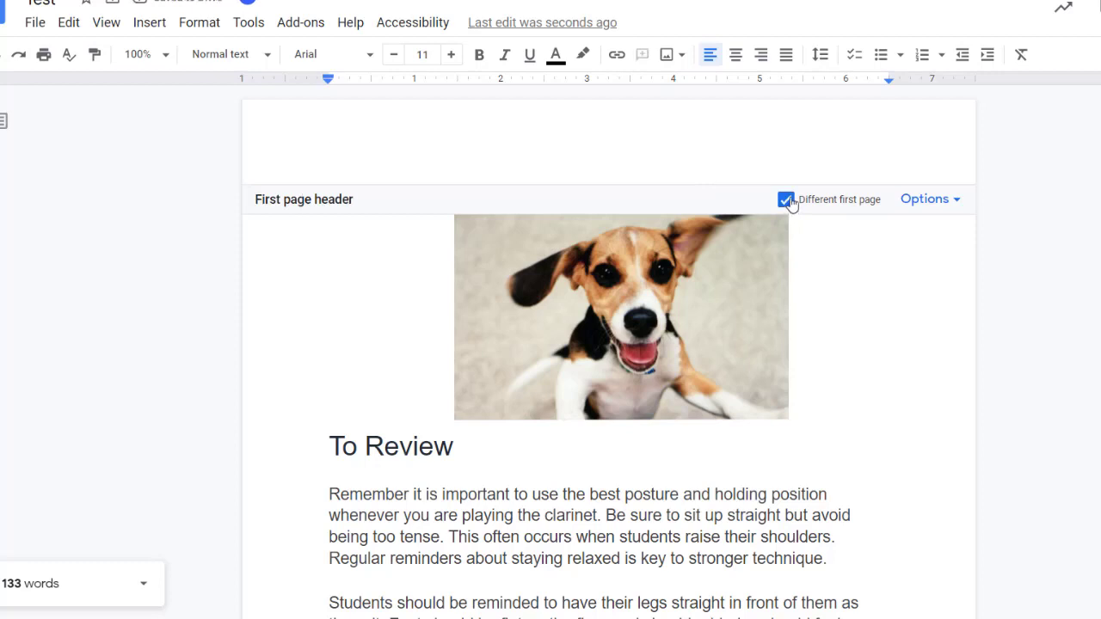
click(788, 202)
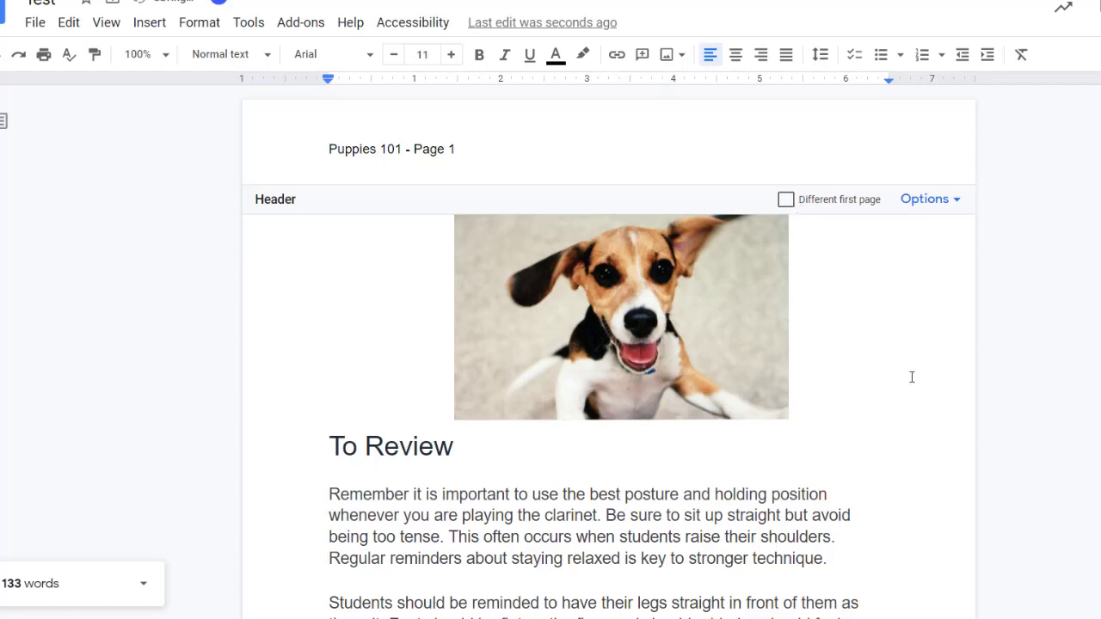
scroll(912, 377, down, 1)
scroll(912, 377, down, 1)
scroll(912, 377, down, 3)
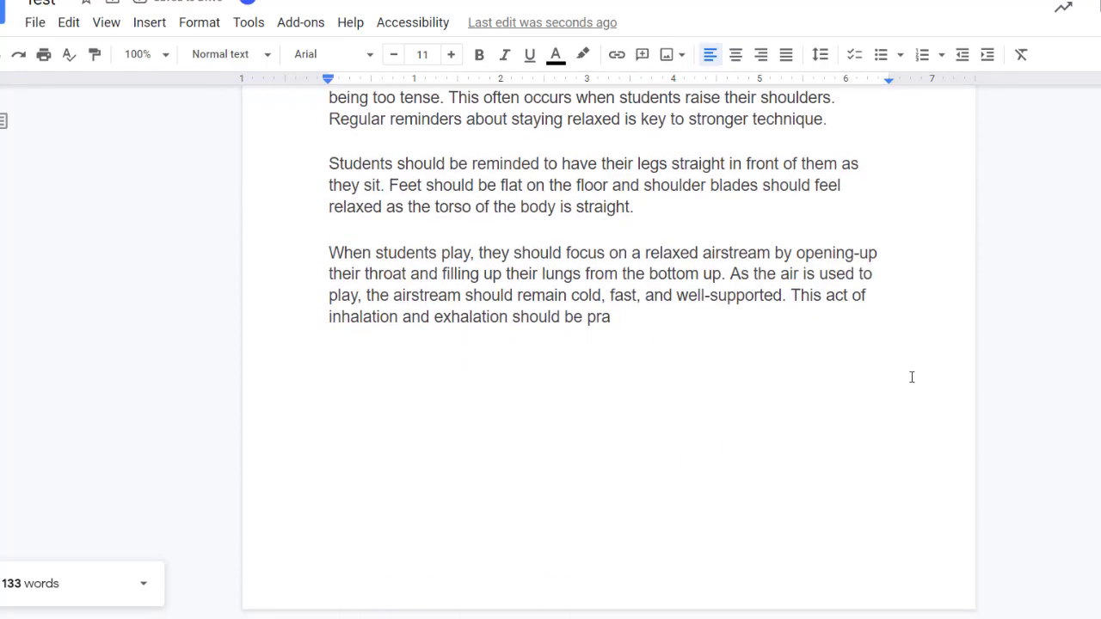
scroll(911, 377, up, 5)
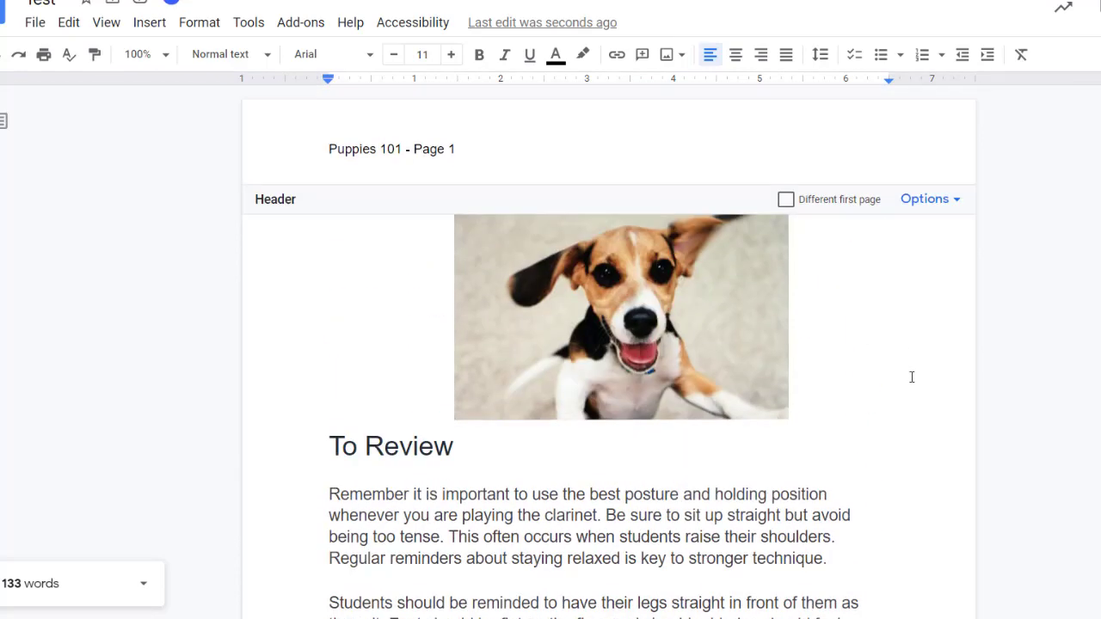
- Add a footer to the document and enter "Puppies 101 - Page" in it
click(149, 23)
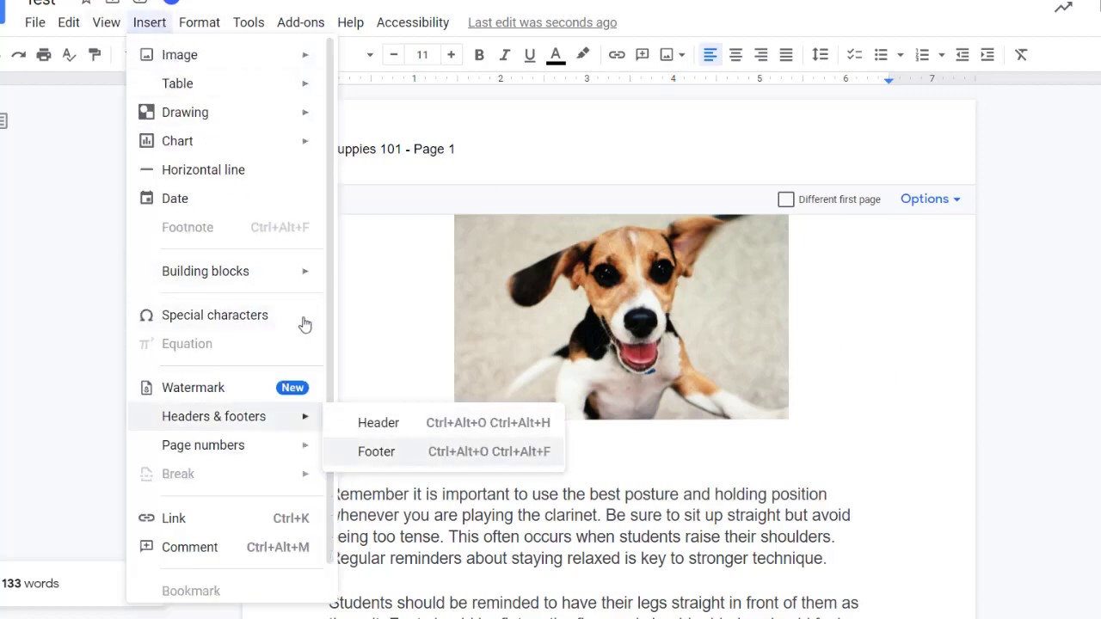
click(373, 453)
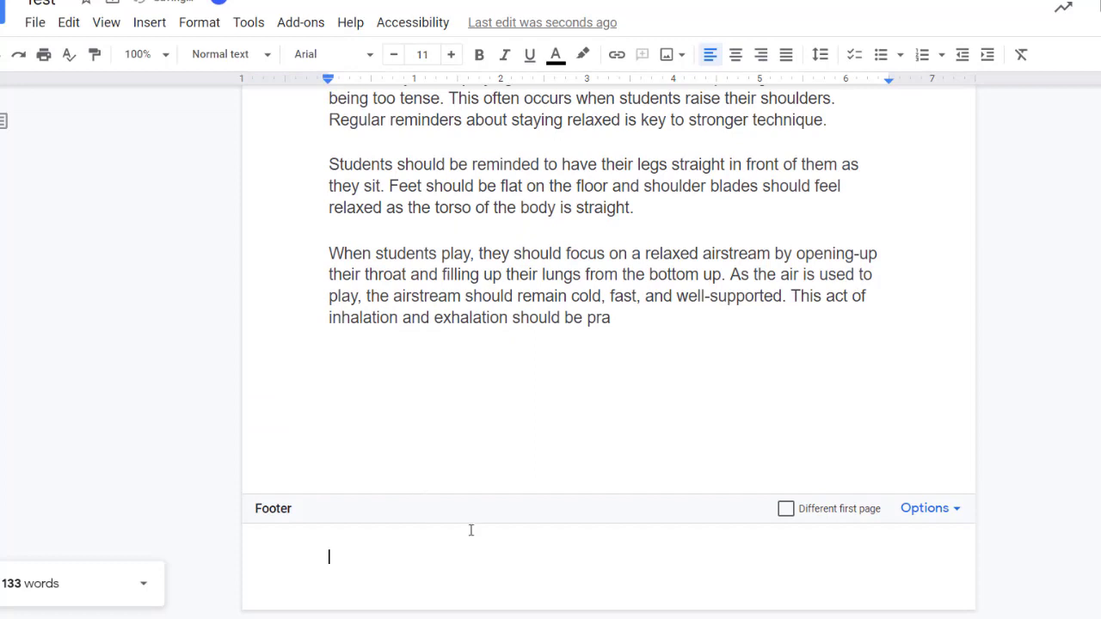
text(Puppies 101 - Page)
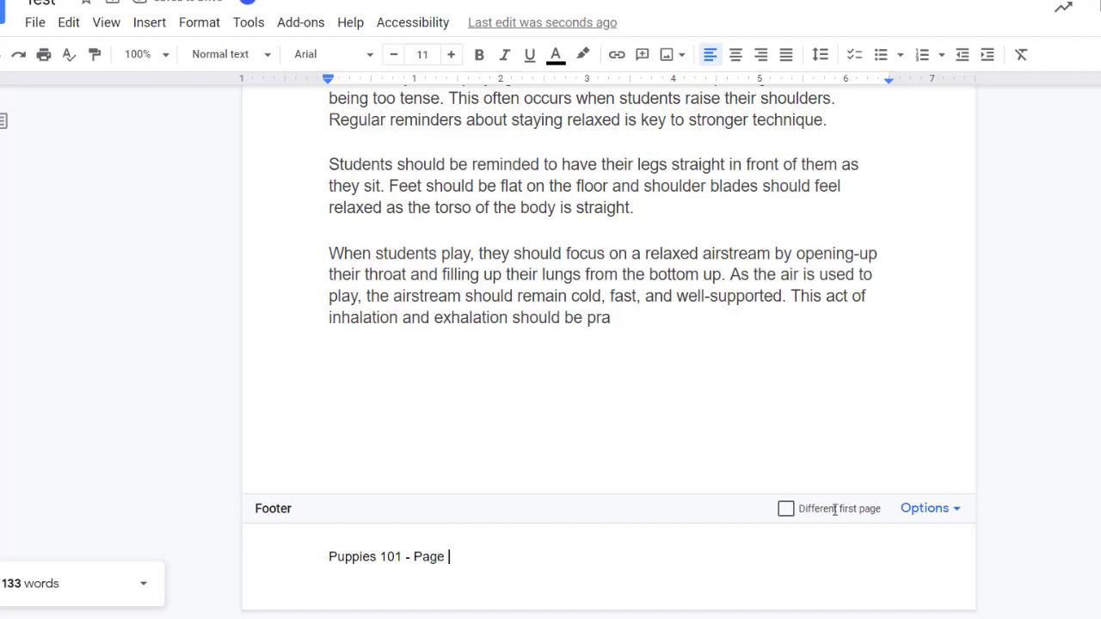
- Add page numbers after the footer text, shown on the first page and starting at 1
click(935, 508)
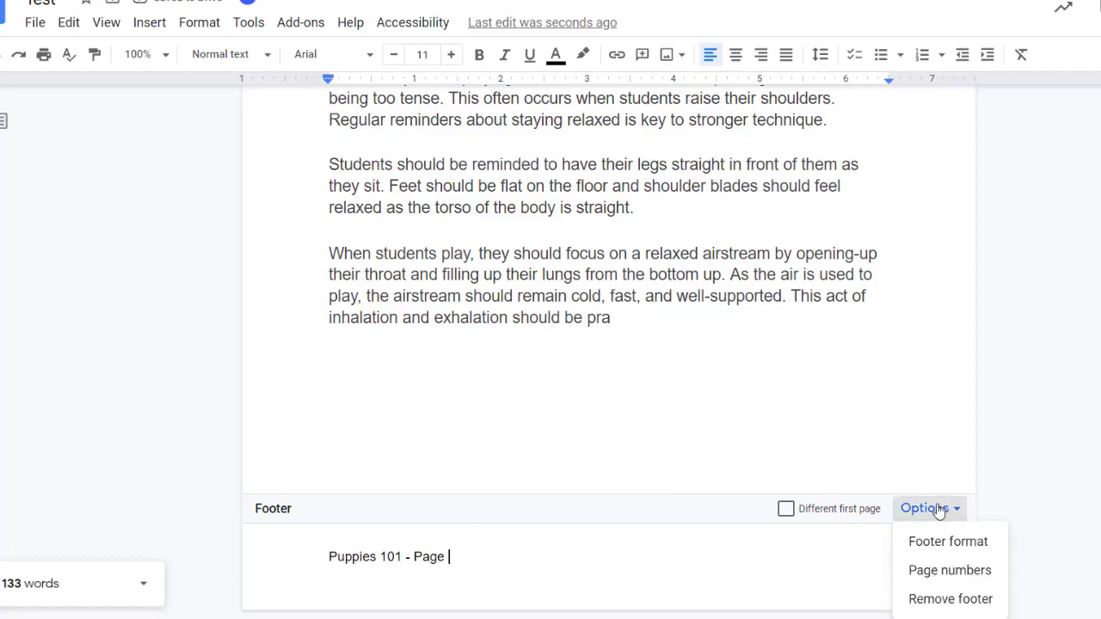
click(947, 571)
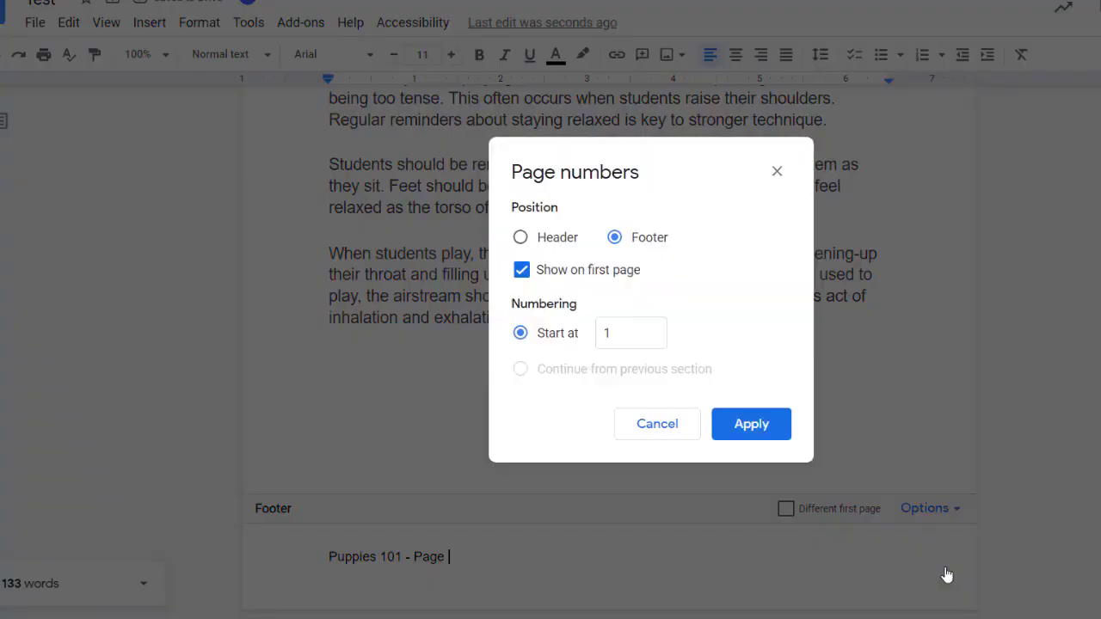
click(746, 424)
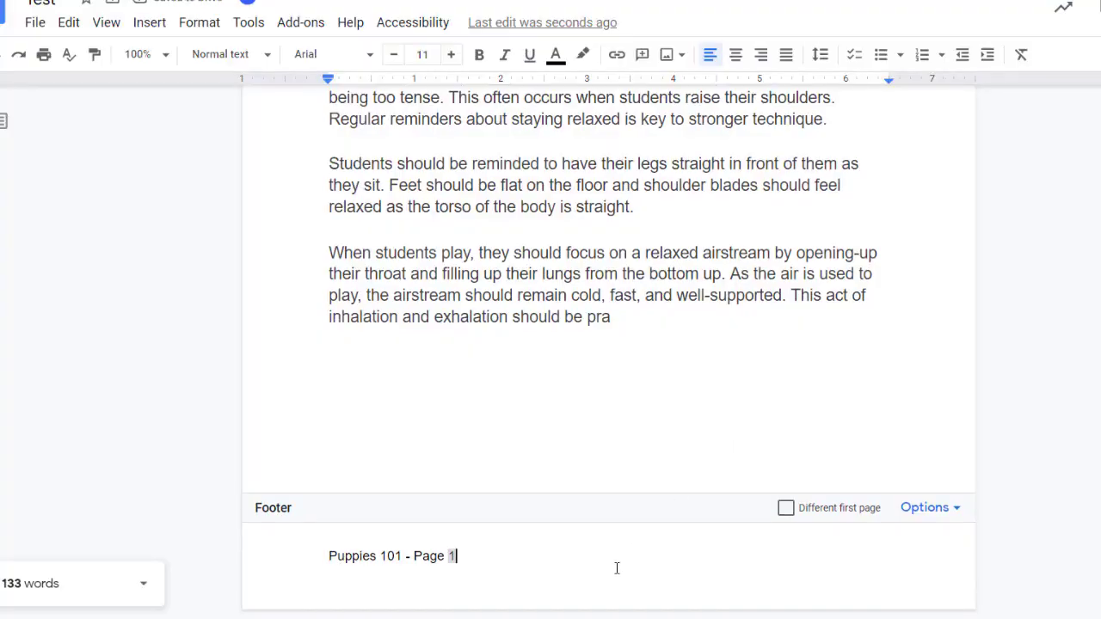
scroll(617, 568, up, 4)
scroll(801, 503, up, 2)
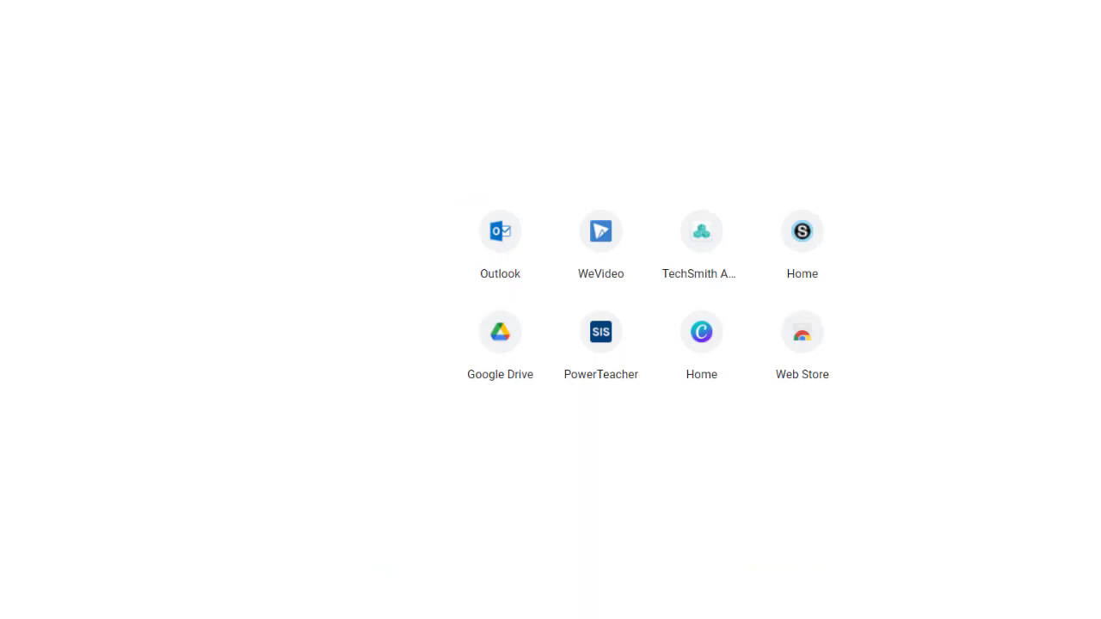
- Search for "puppies101" in a new browser tab, open the Puppies 101 website, and browse its home page
text(puppies)
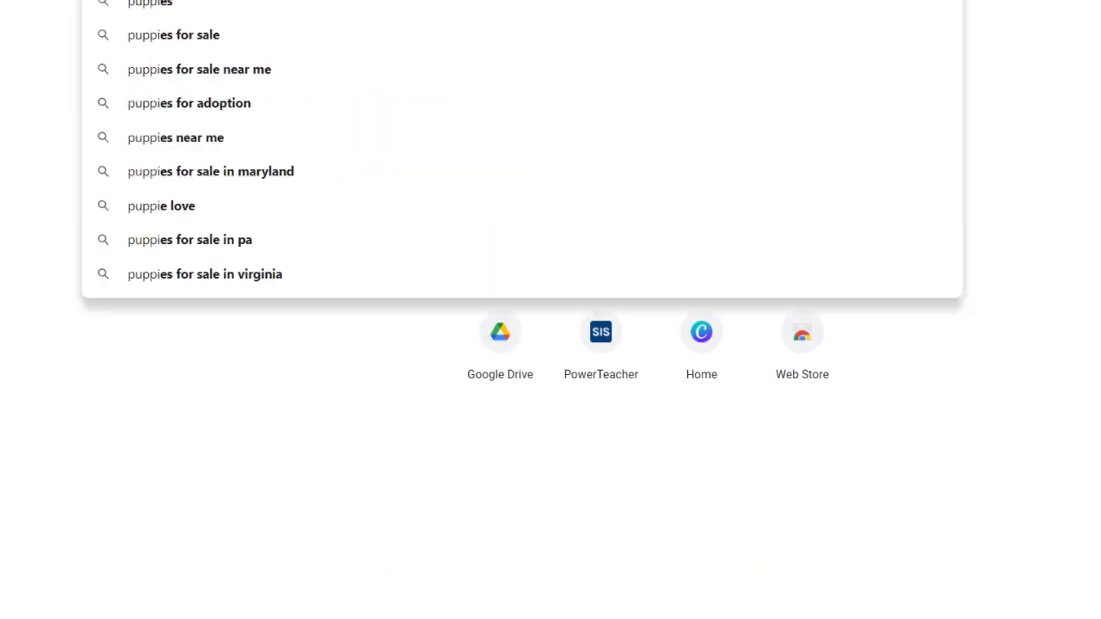
text(1)
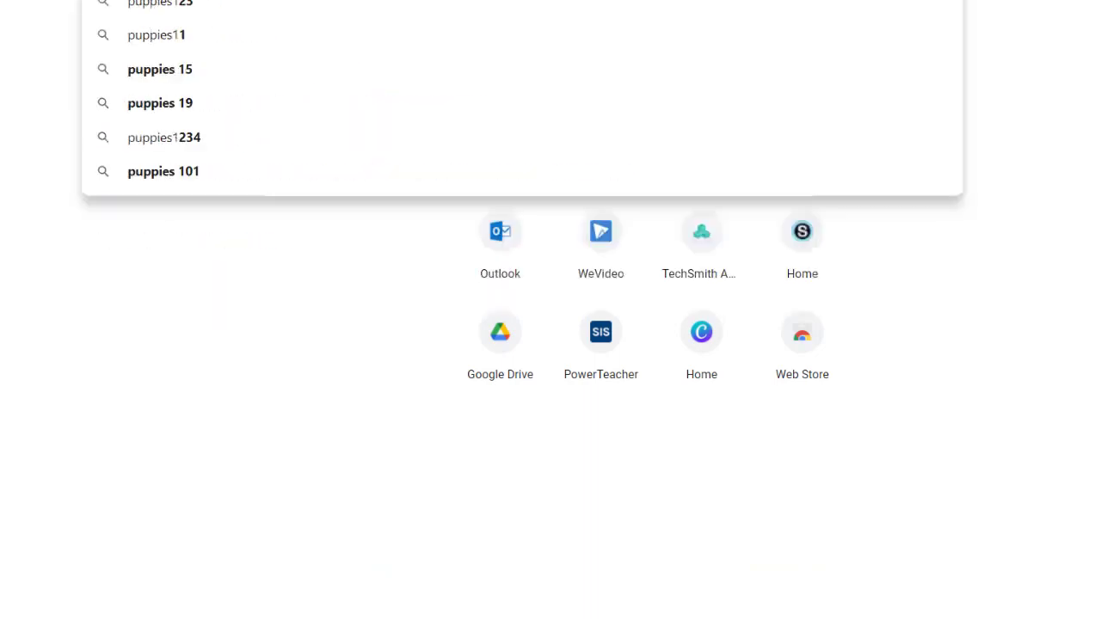
text(01)
key(Return)
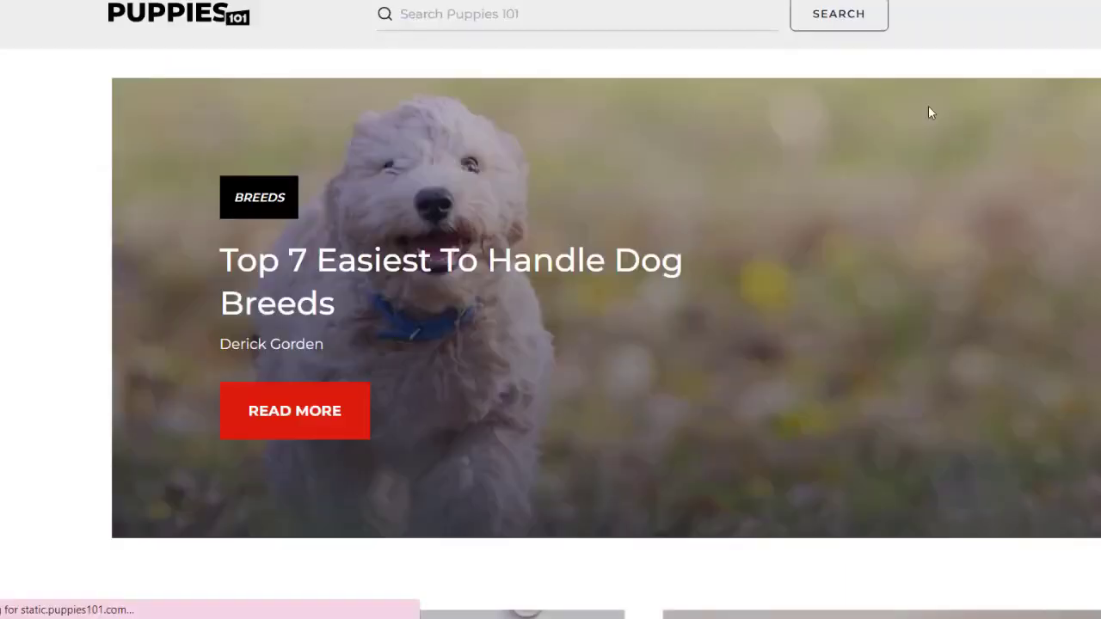
scroll(930, 113, down, 6)
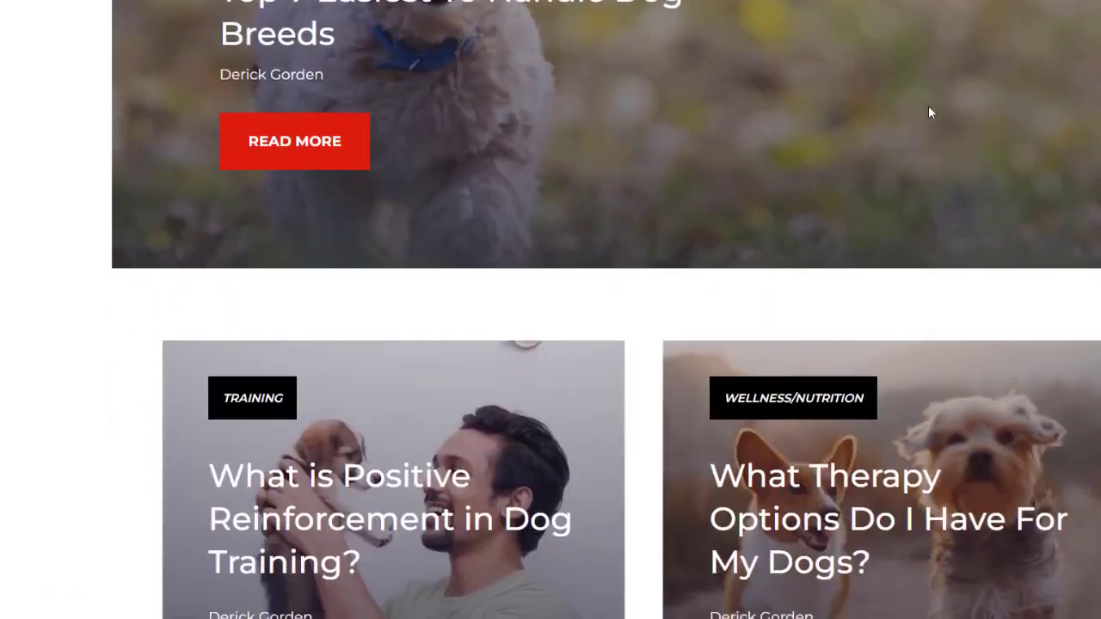
- Return to the Test document and add a blank line between the puppy picture and the "To Review" heading
scroll(930, 113, up, 6)
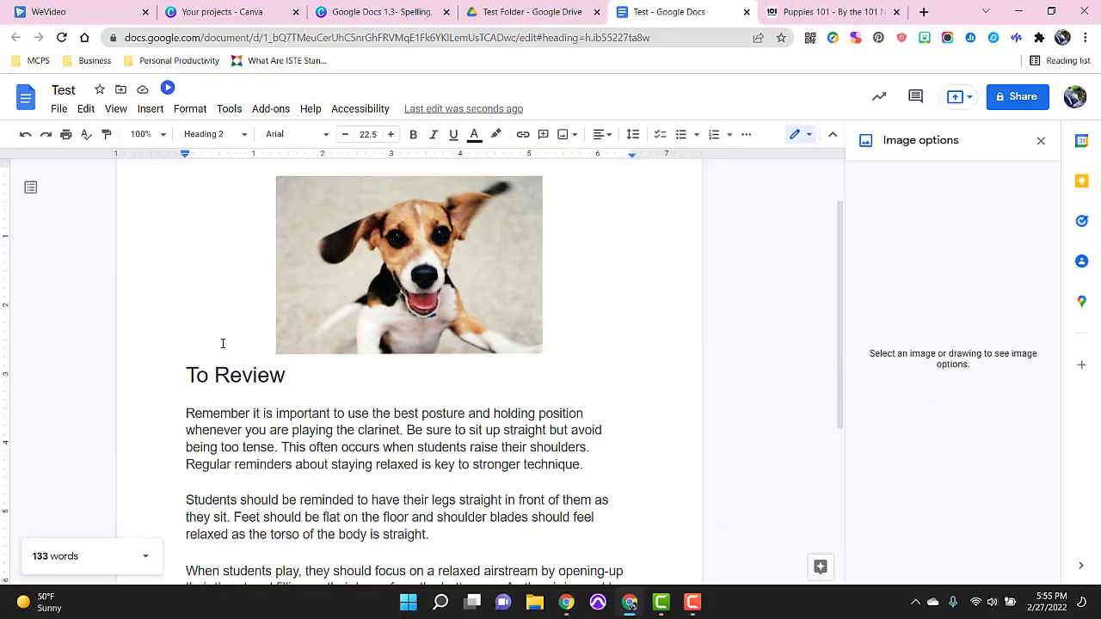
scroll(553, 331, up, 1)
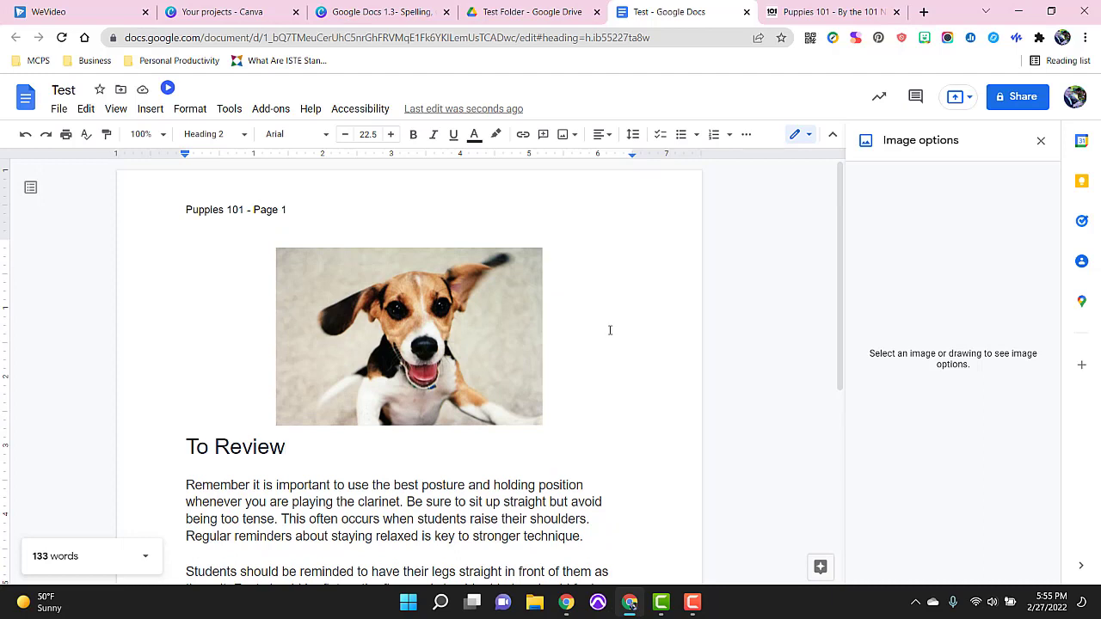
click(187, 446)
key(Return)
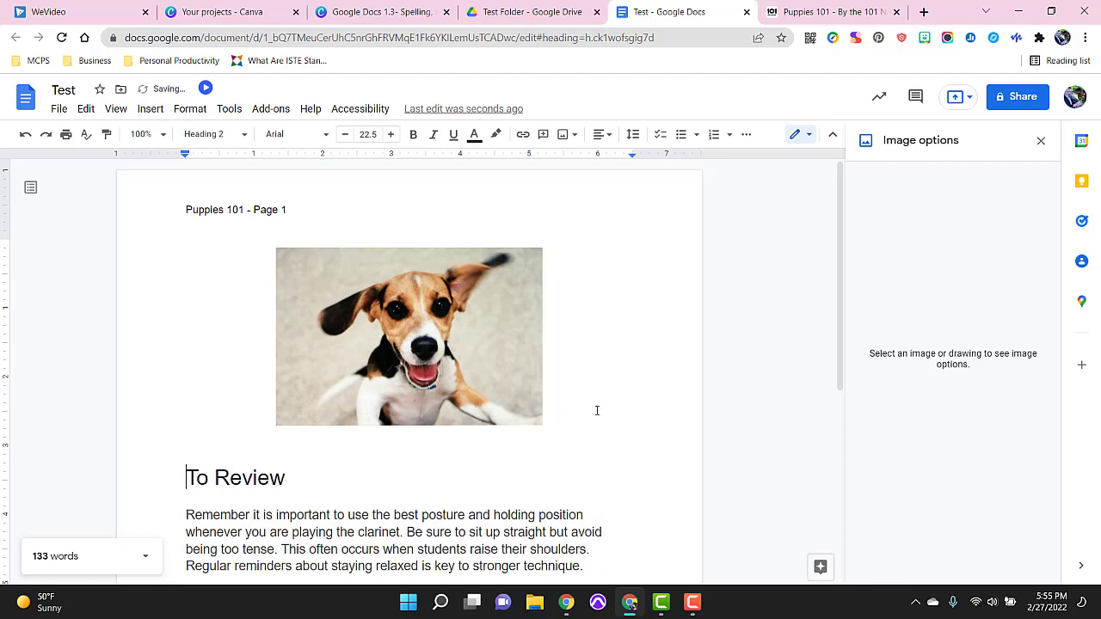
click(404, 401)
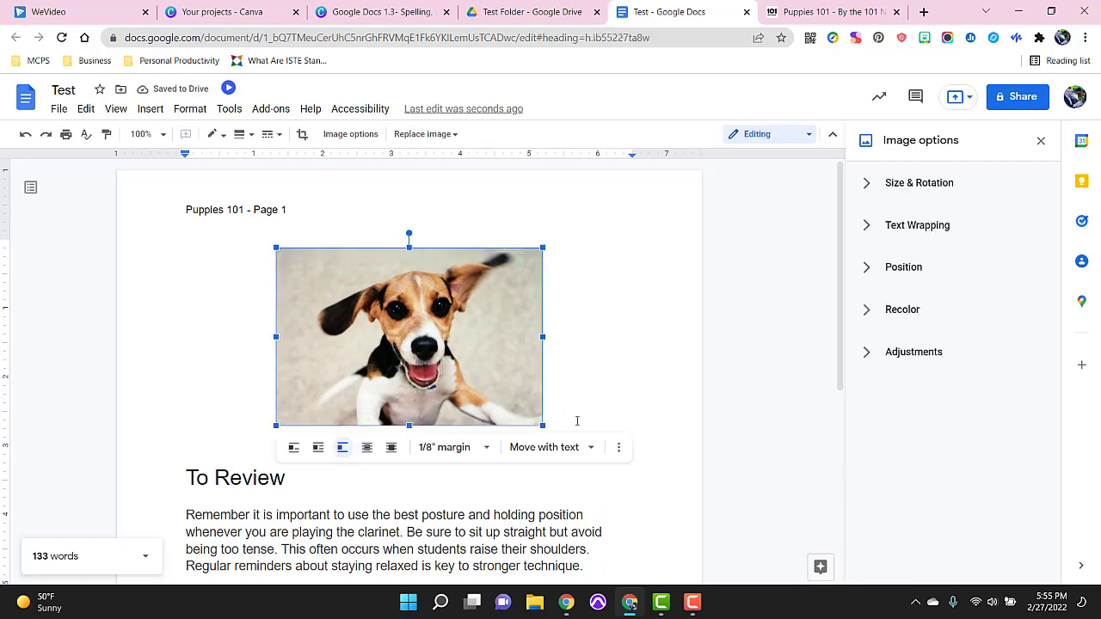
click(592, 422)
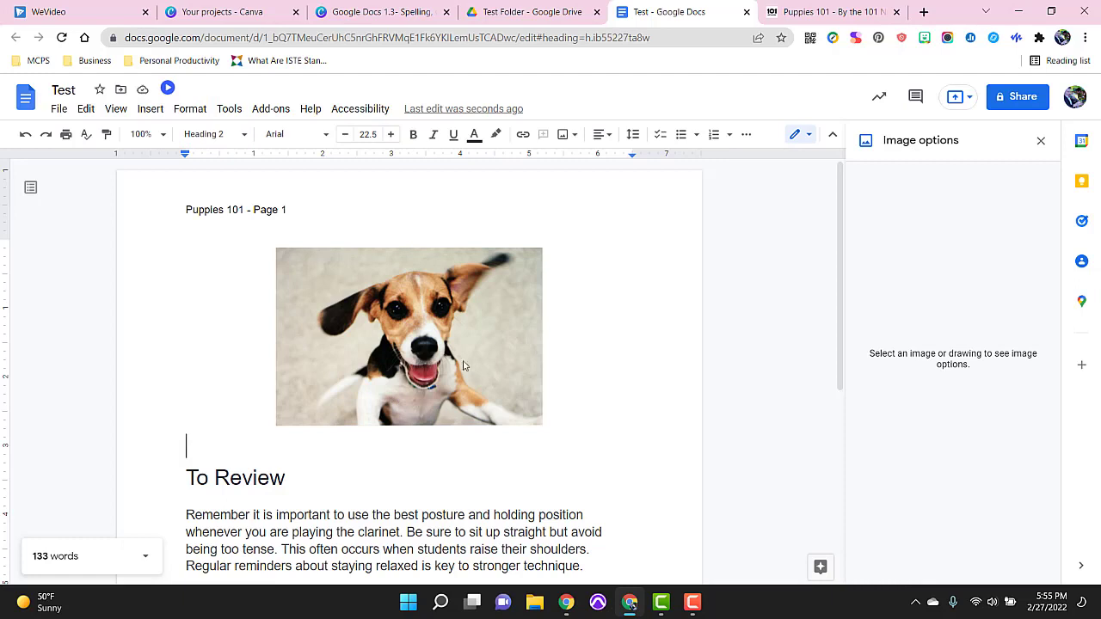
click(600, 135)
click(564, 162)
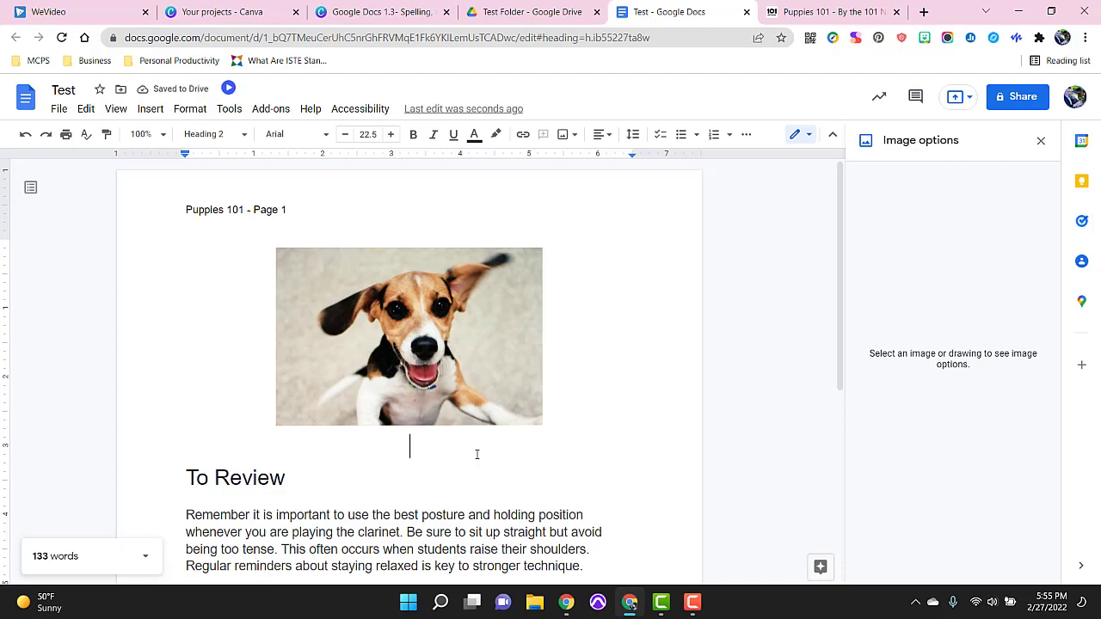
text(https://puppies101.com/)
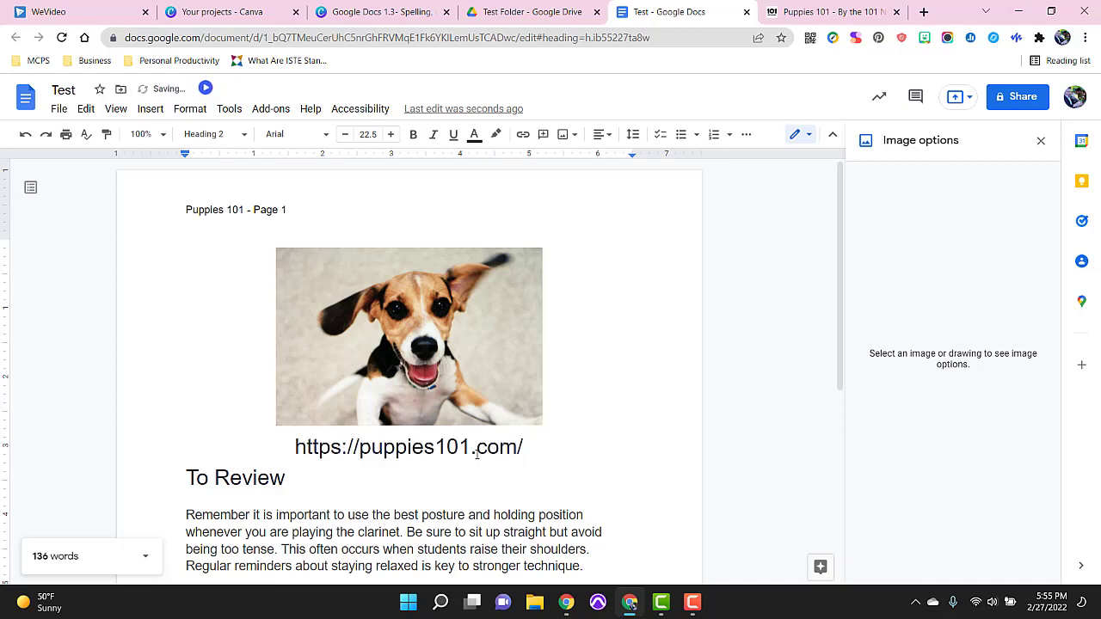
- Reduce the font size of the web address under the picture to 13.5
drag(523, 448, 290, 439)
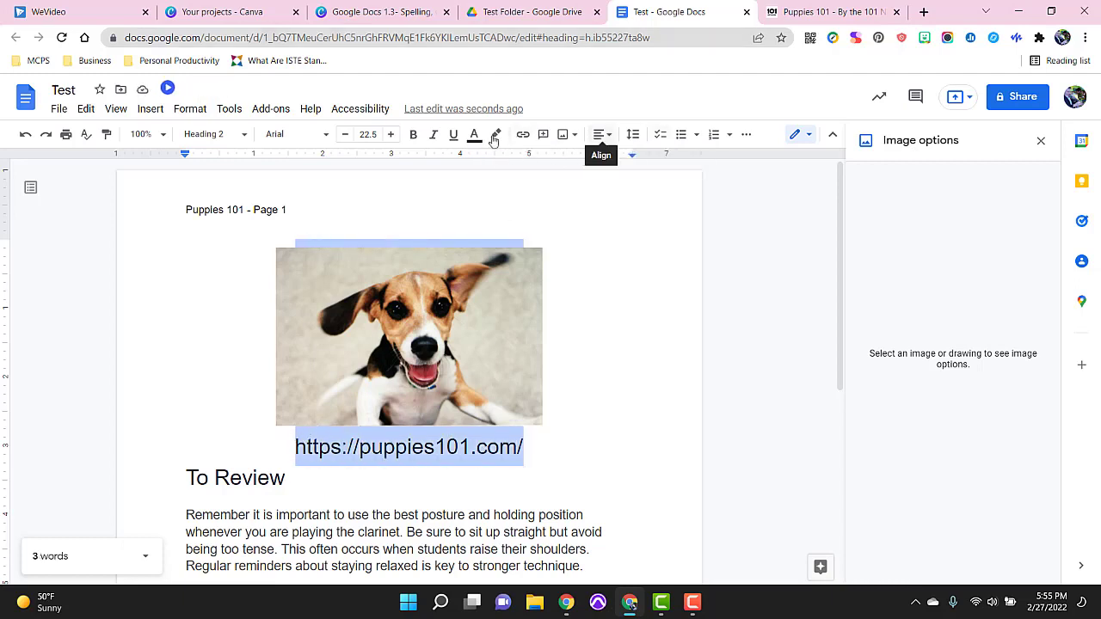
click(345, 134)
click(345, 135)
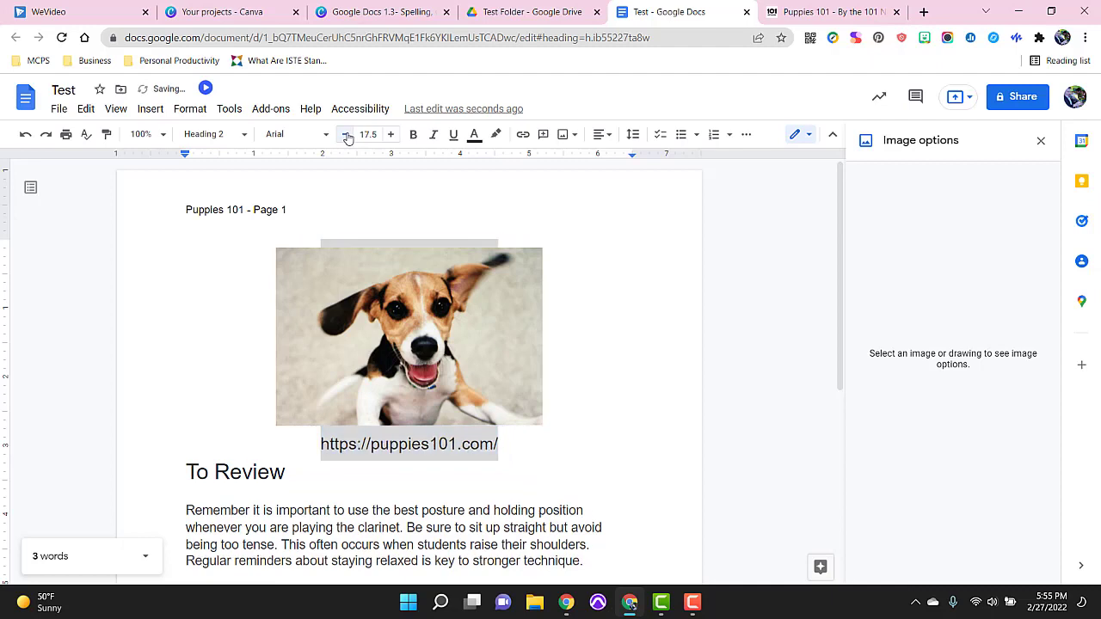
click(344, 135)
click(345, 134)
click(345, 135)
click(345, 134)
- Copy the web address under the picture and replace it with the text "See More Puppies"
drag(492, 442, 337, 444)
key(ctrl+c)
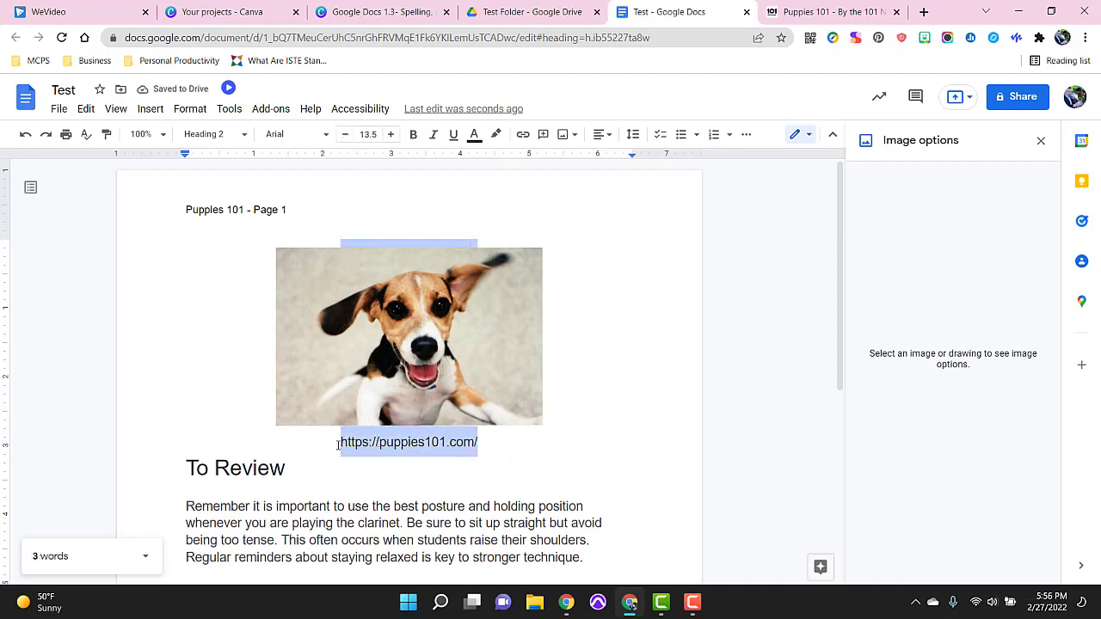
text(S)
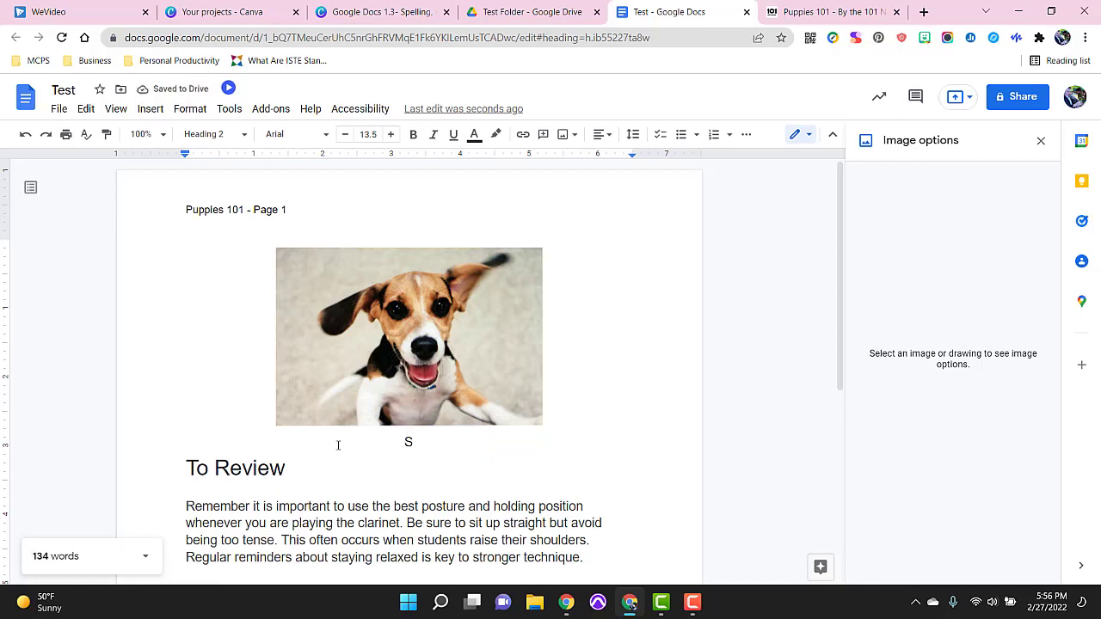
text(ee More )
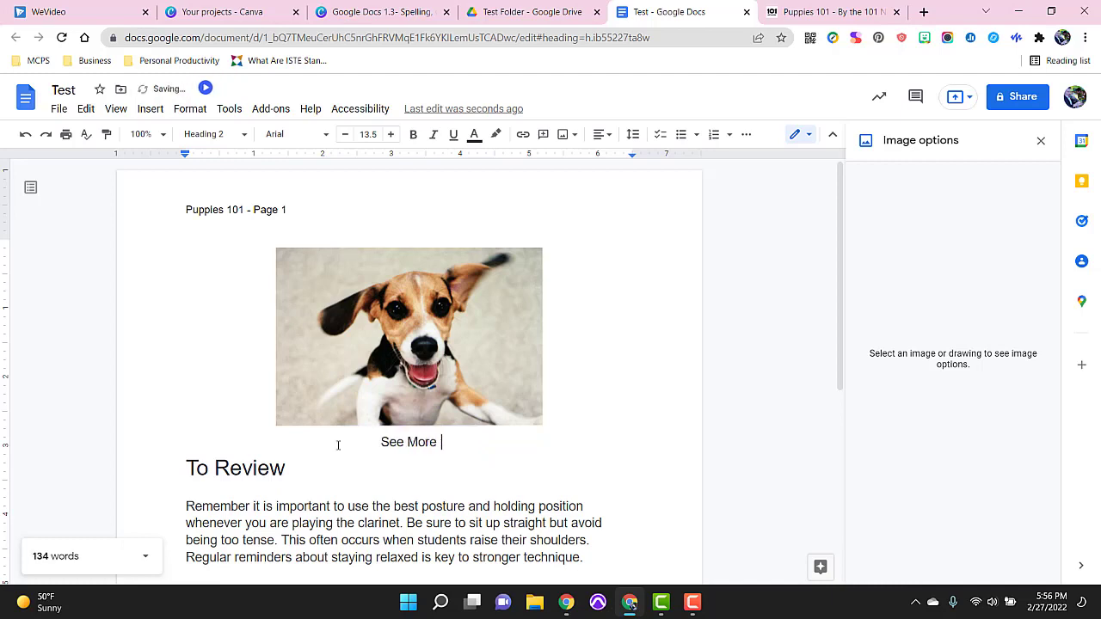
text(Puppies)
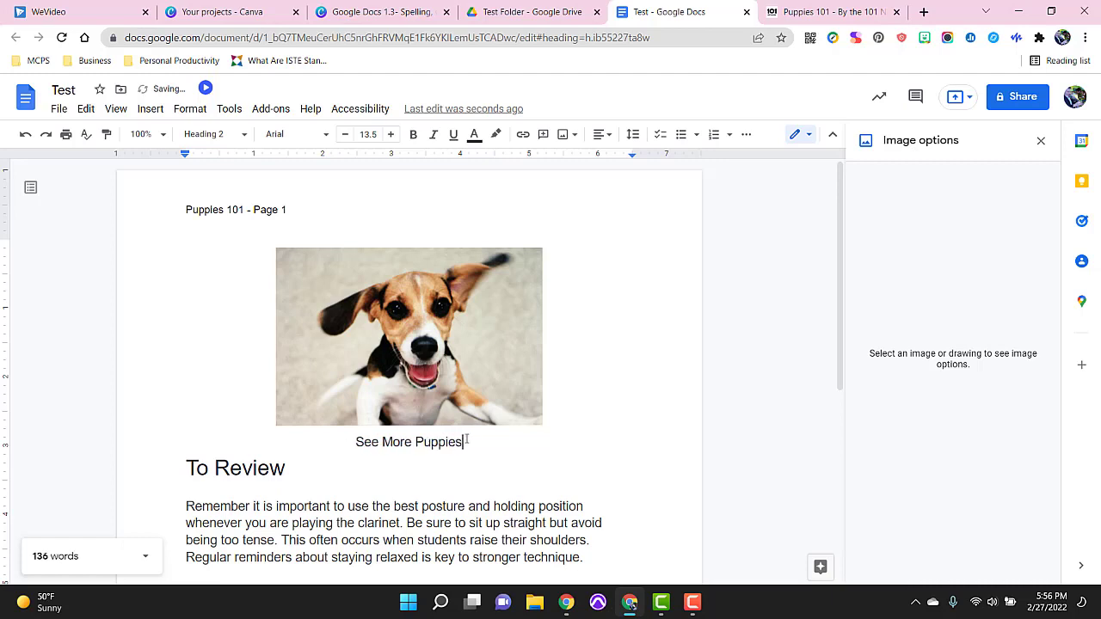
drag(468, 439, 334, 440)
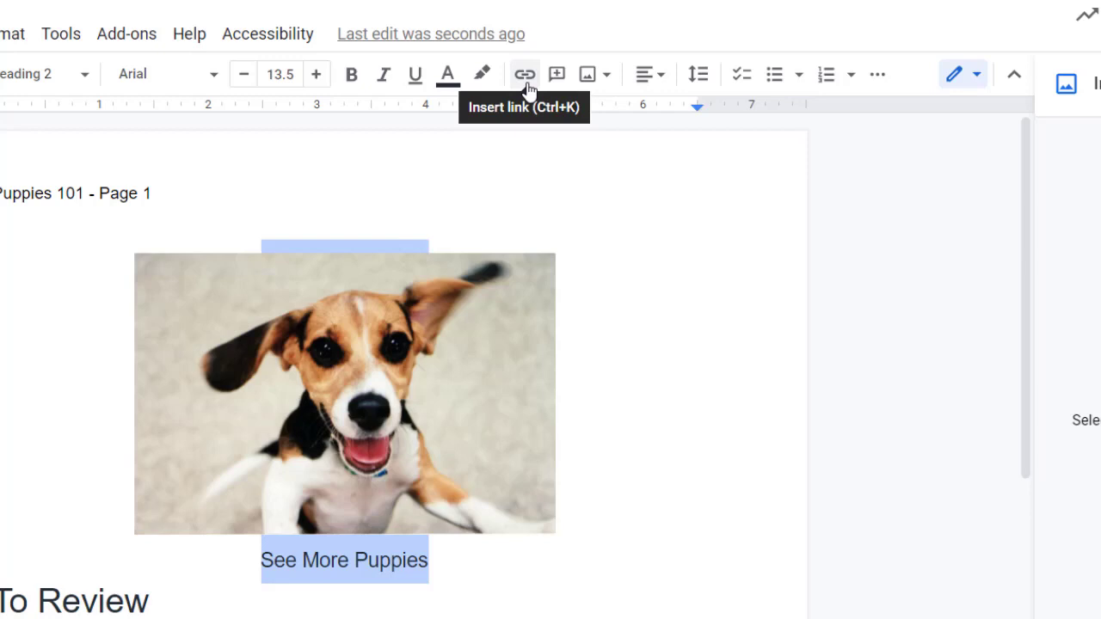
click(527, 86)
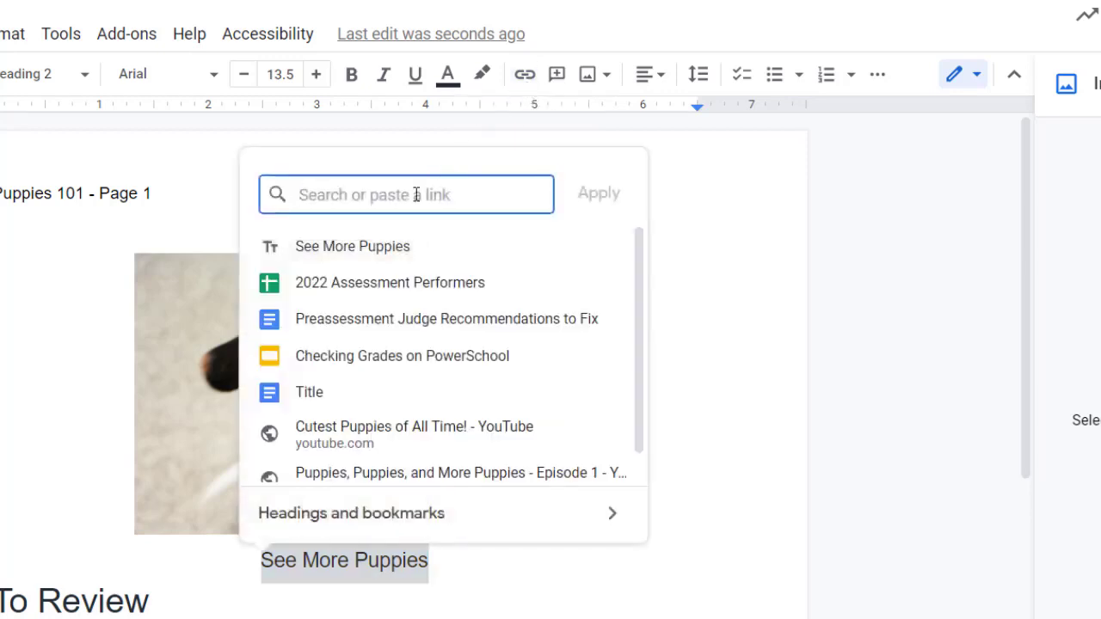
right_click(415, 195)
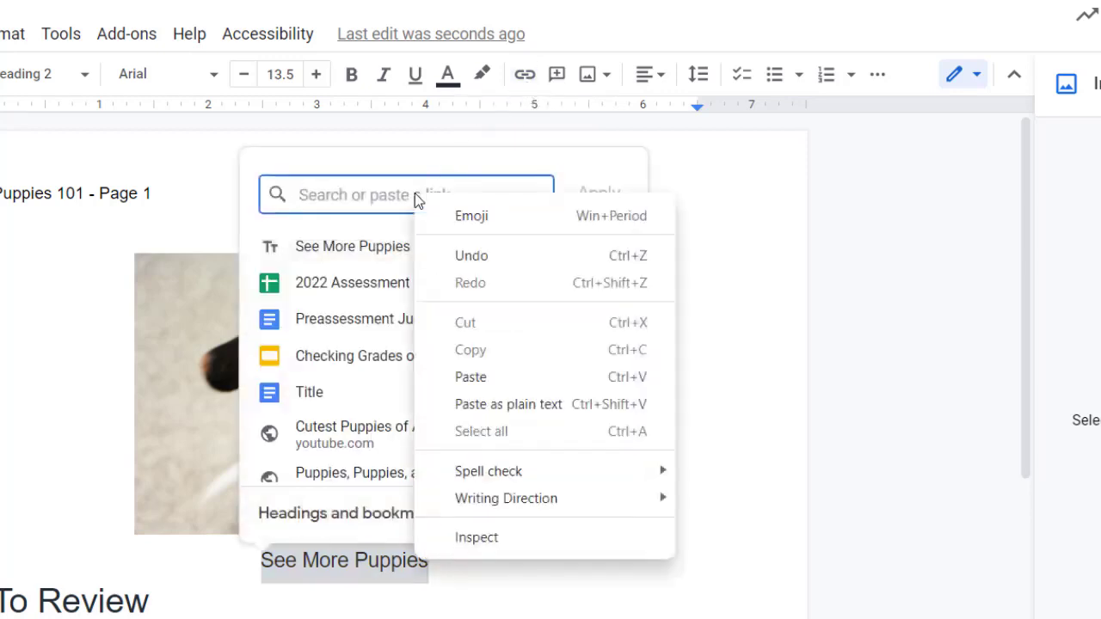
click(474, 378)
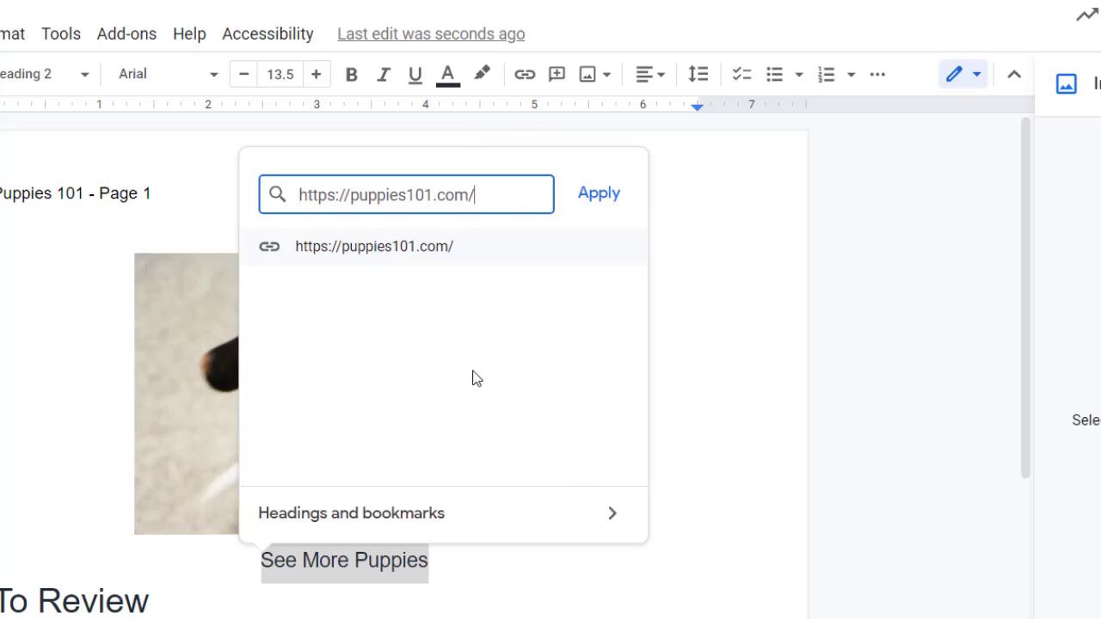
click(599, 194)
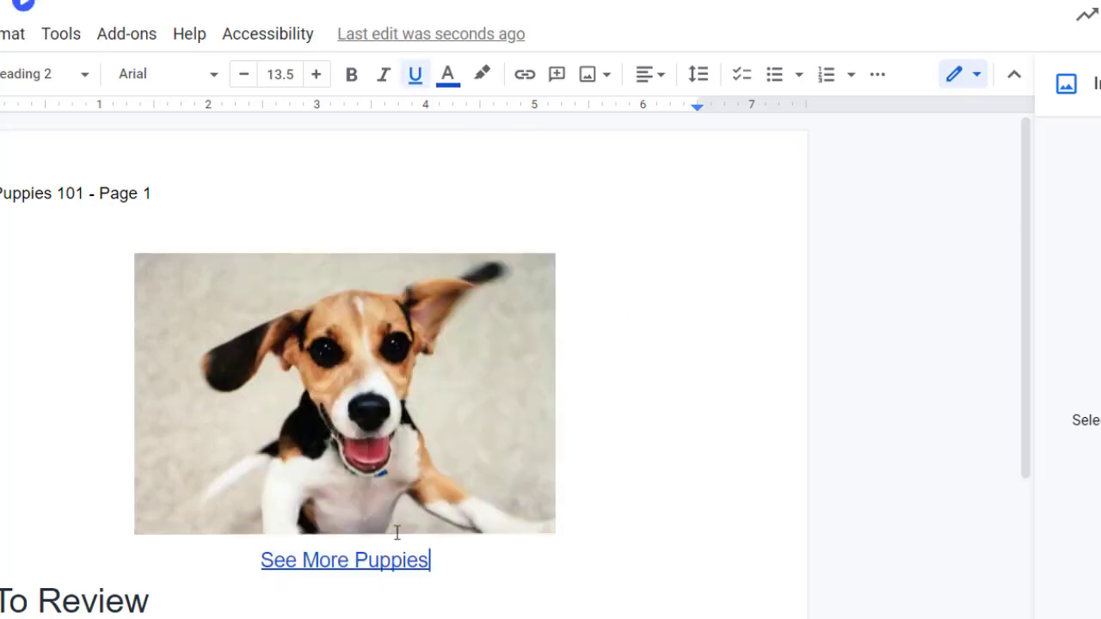
click(382, 559)
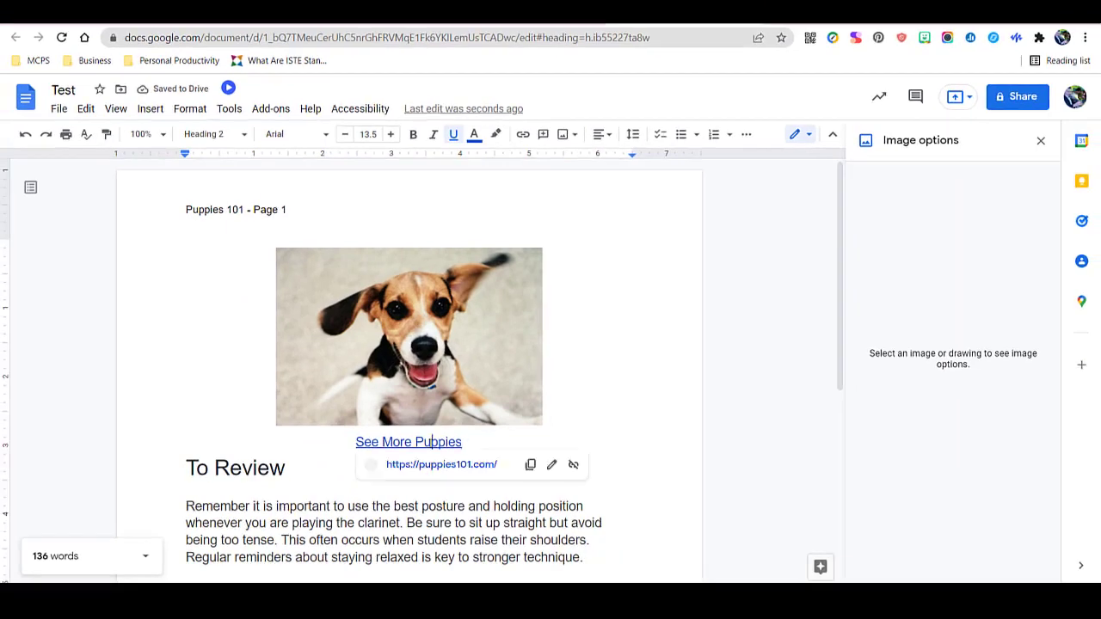
click(432, 465)
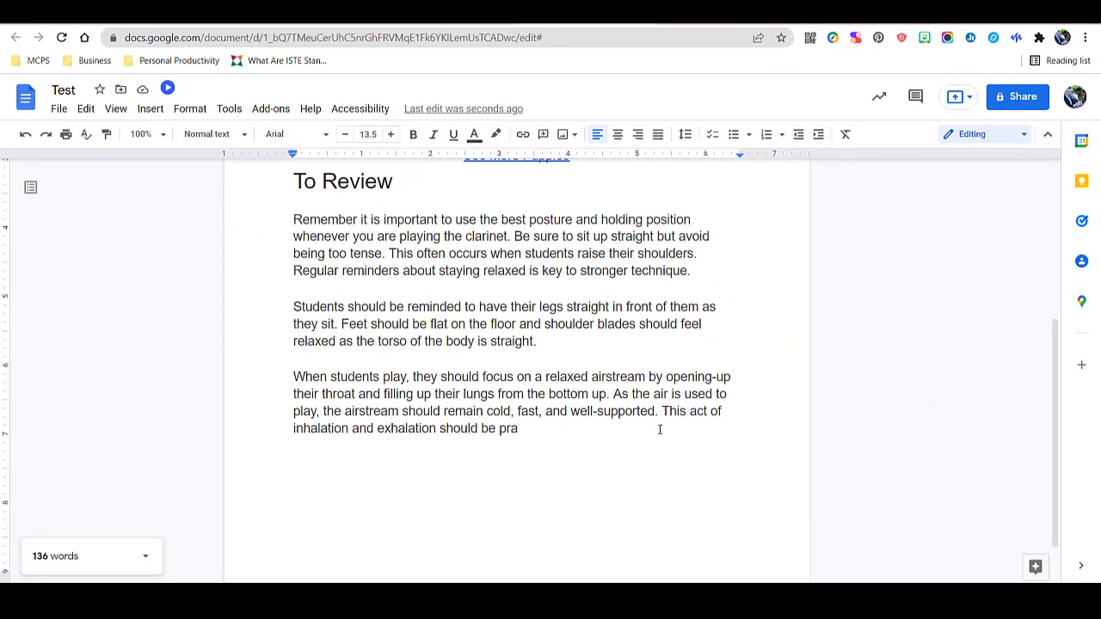
- Add four blank lines after the last paragraph of the document
key(Return)
key(Return)
key(Return)
key(Return)
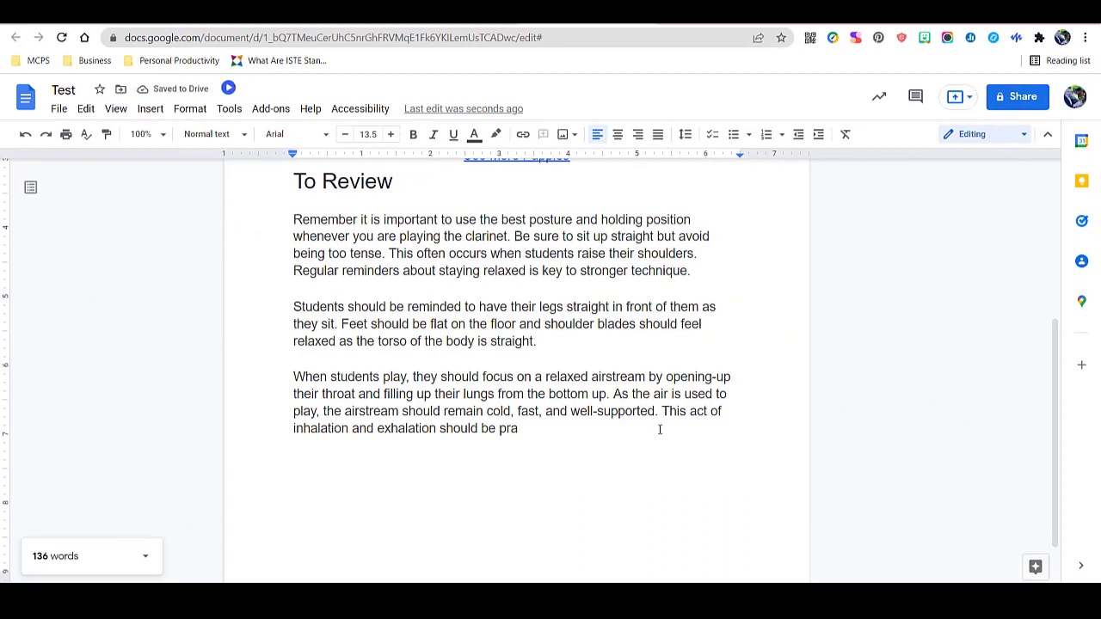
scroll(660, 429, down, 1)
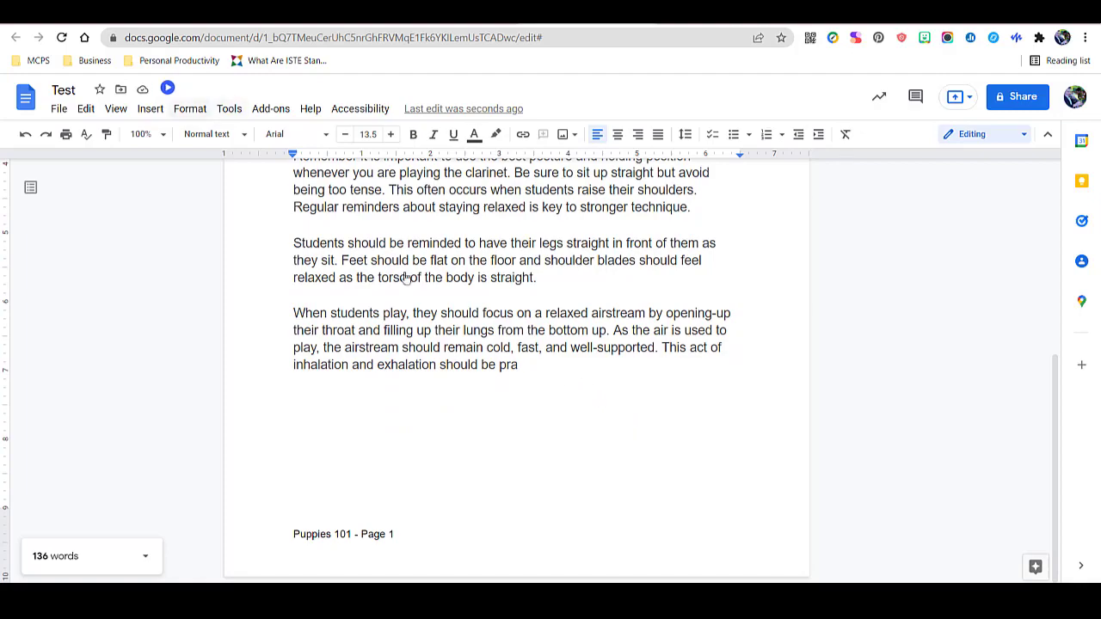
- Insert a table with four columns and four rows below the last paragraph
click(147, 104)
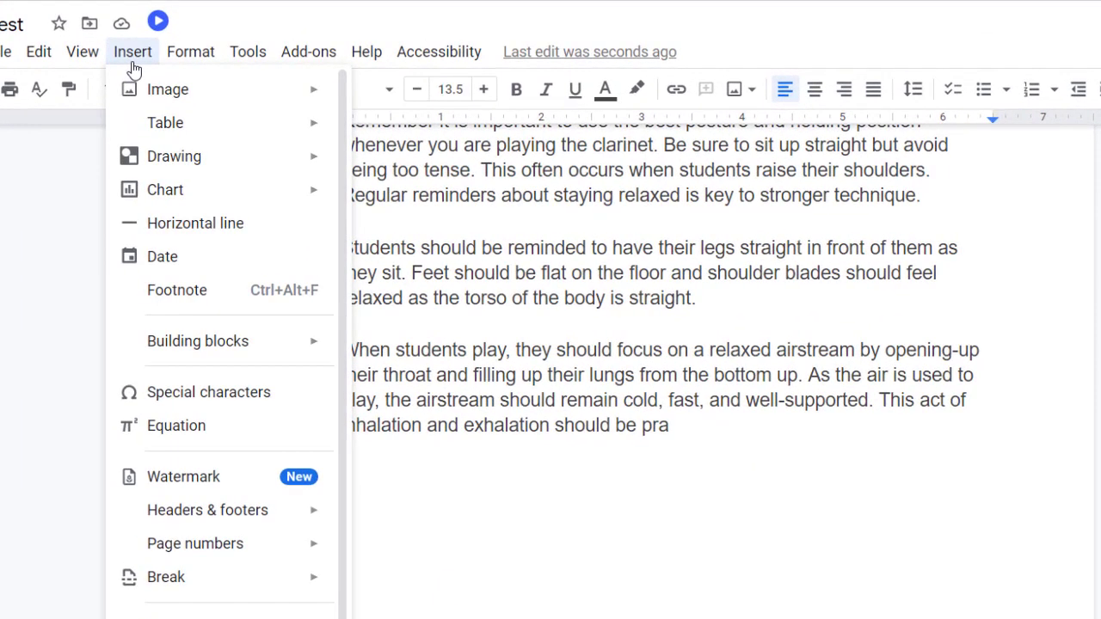
key(Down)
key(Down)
key(Right)
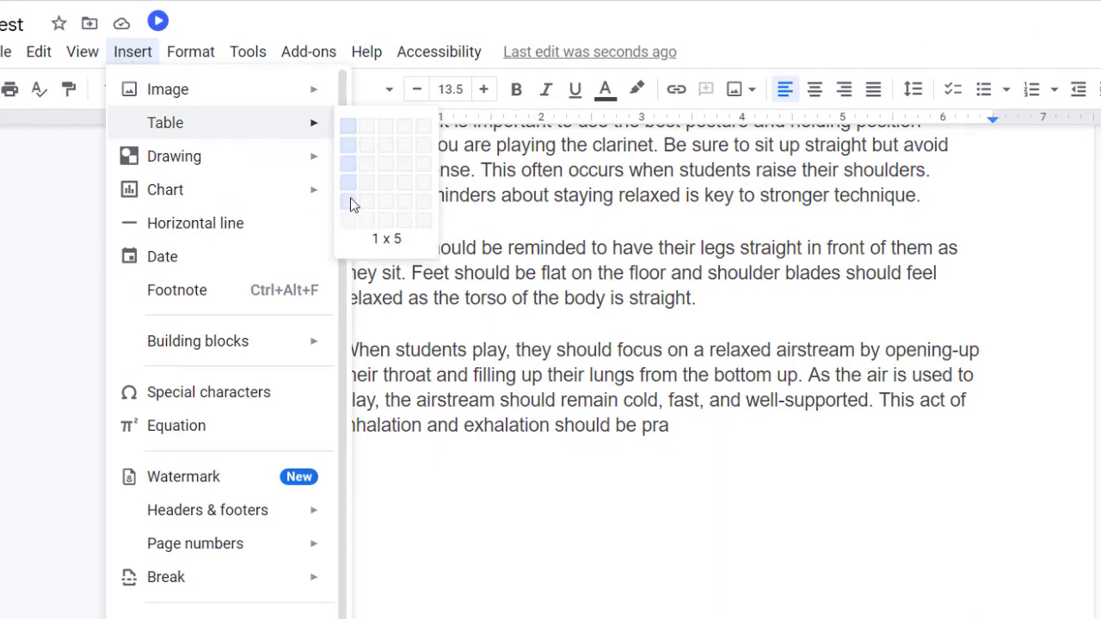
key(Down)
key(Right)
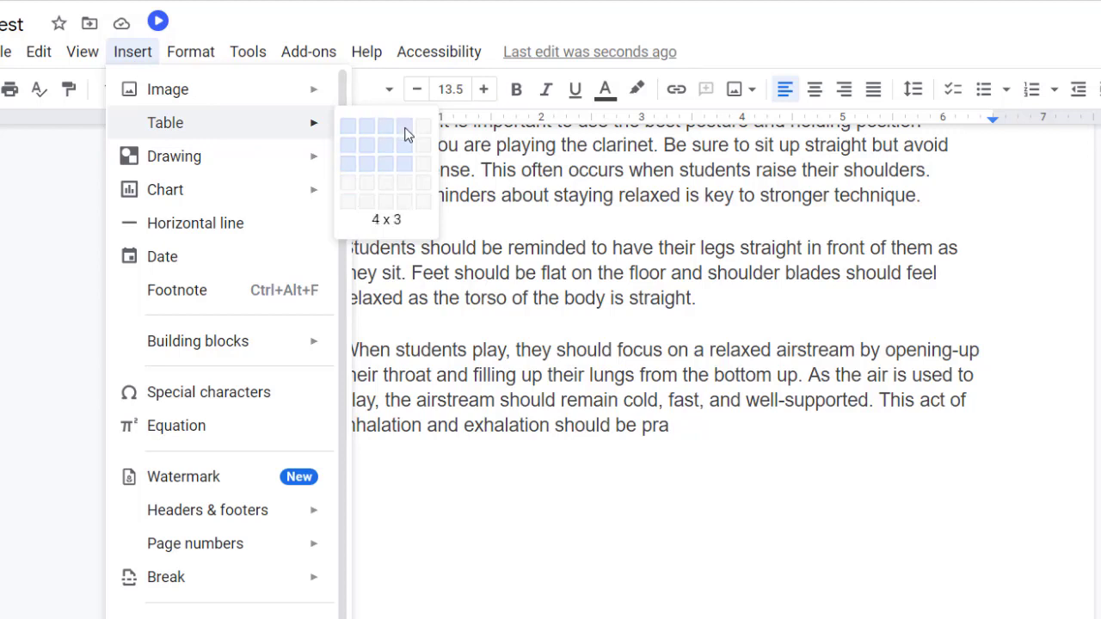
click(408, 190)
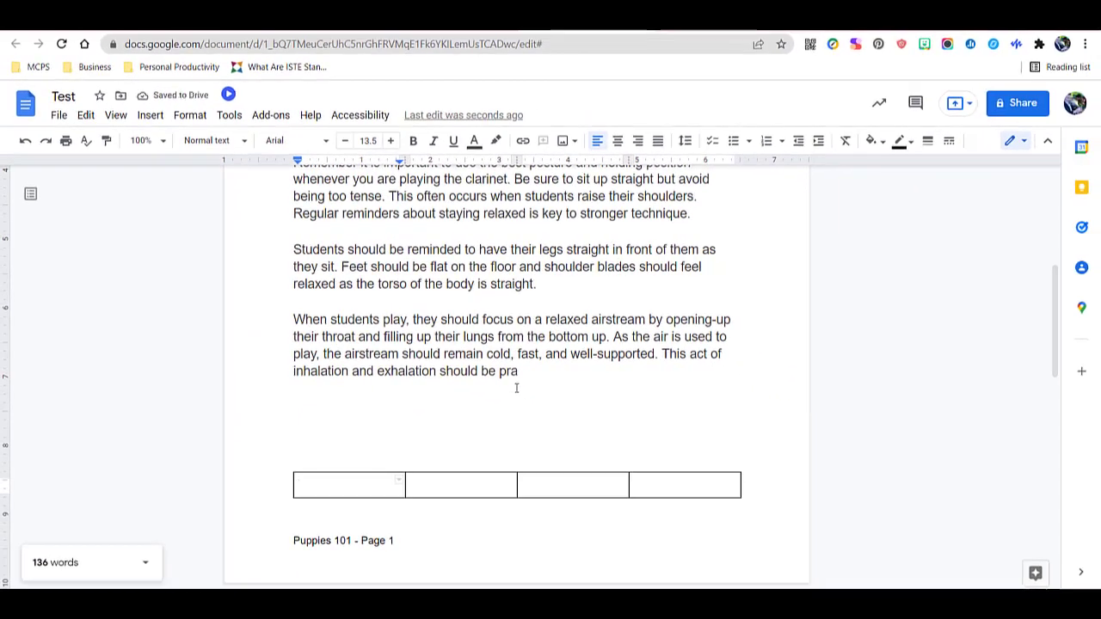
- Add two blank lines above the table to move all of its rows onto page 2
scroll(516, 388, down, 3)
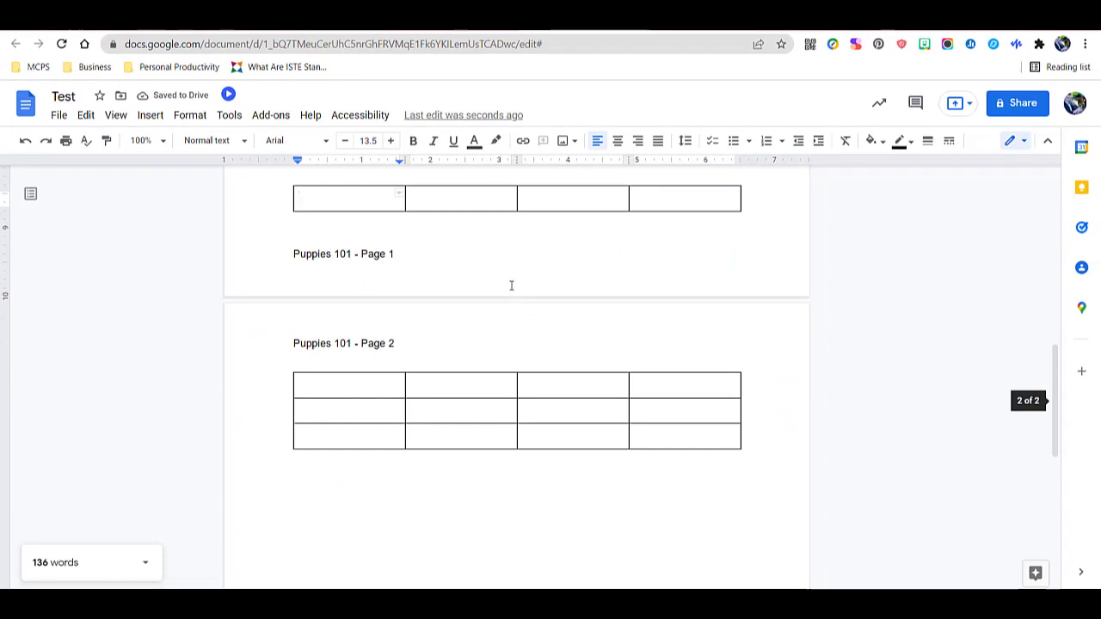
scroll(511, 285, up, 2)
scroll(510, 285, down, 2)
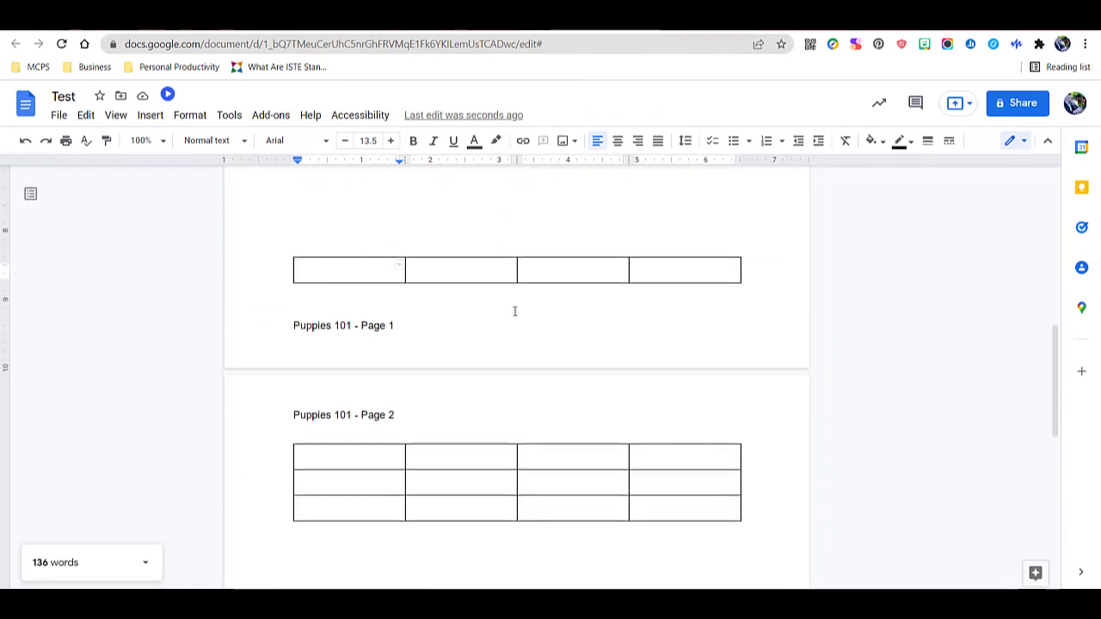
scroll(514, 311, up, 3)
scroll(511, 387, down, 1)
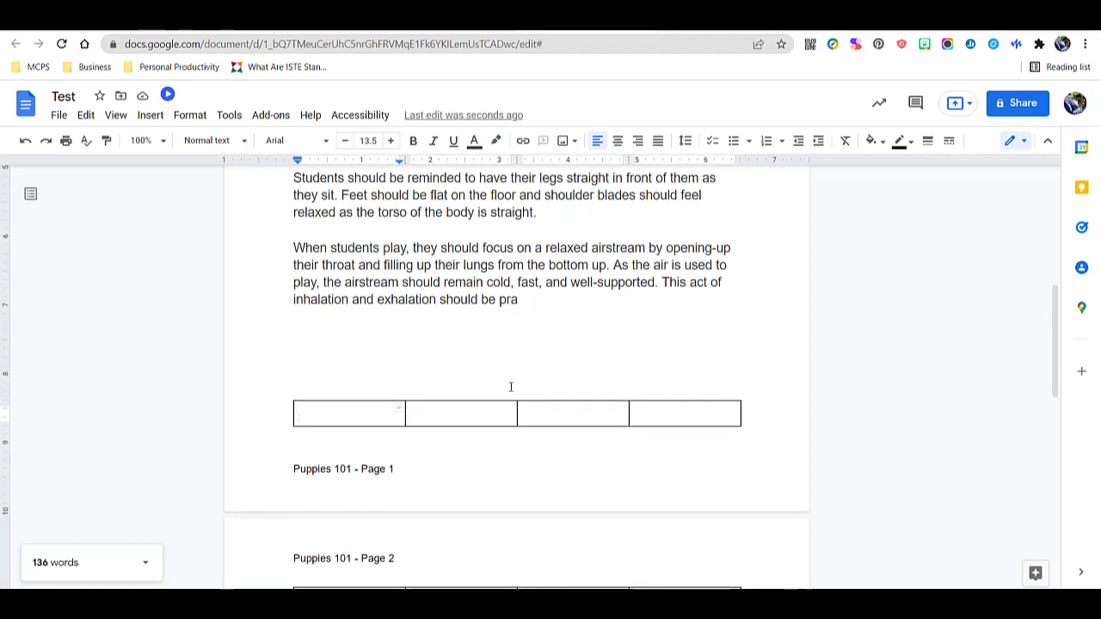
click(506, 363)
key(Return)
key(Return)
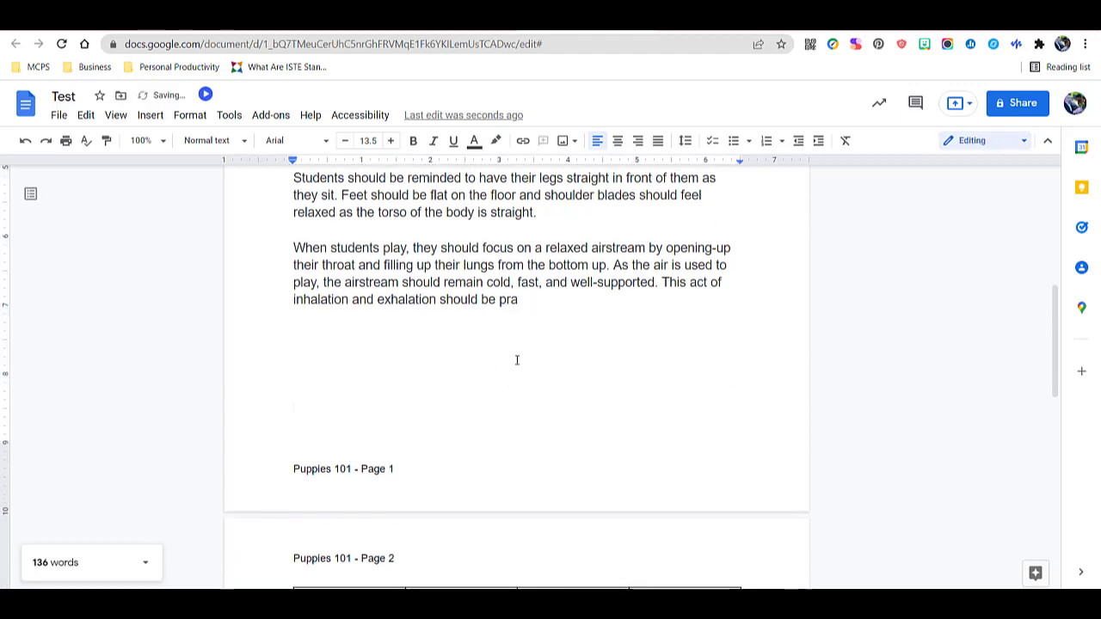
- Fill the table's first row with the column headings Name, Breed, Age and Other
scroll(573, 371, down, 4)
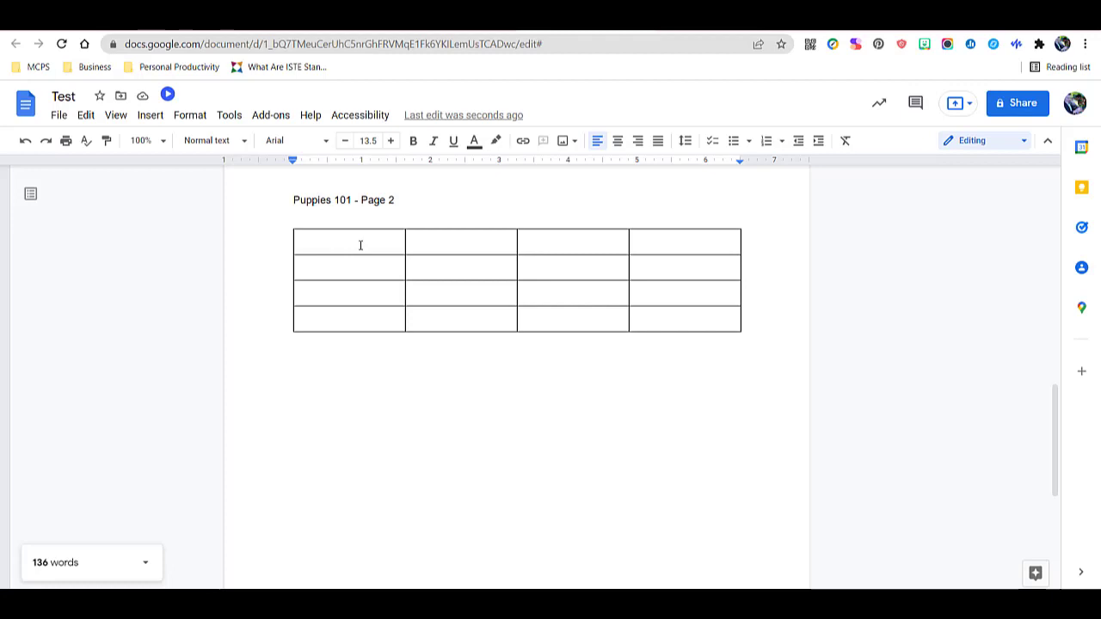
click(361, 245)
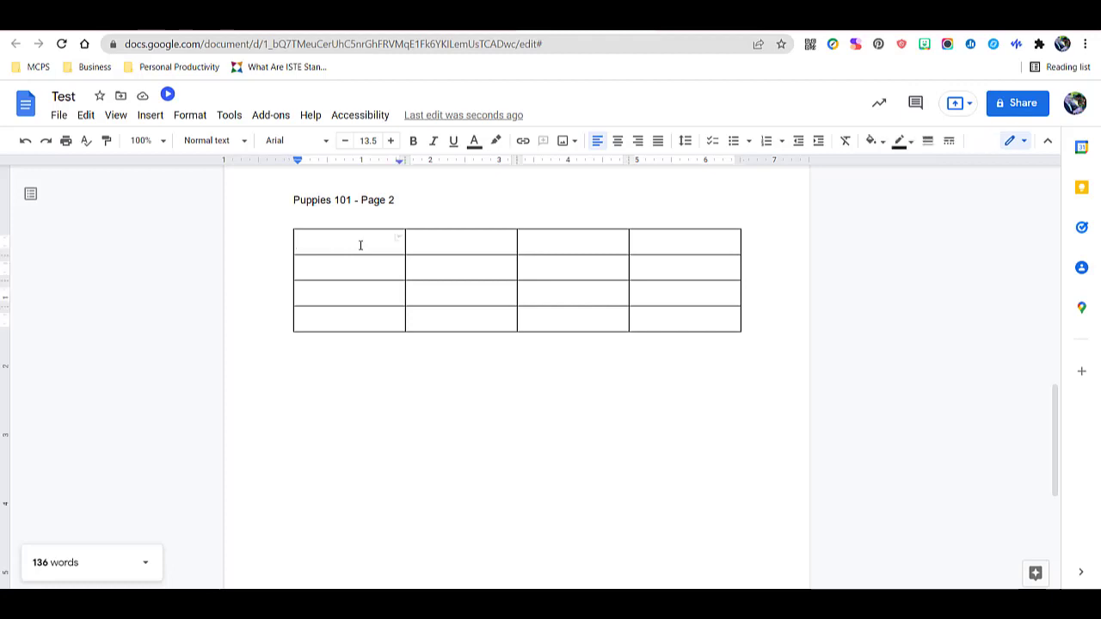
text(Name)
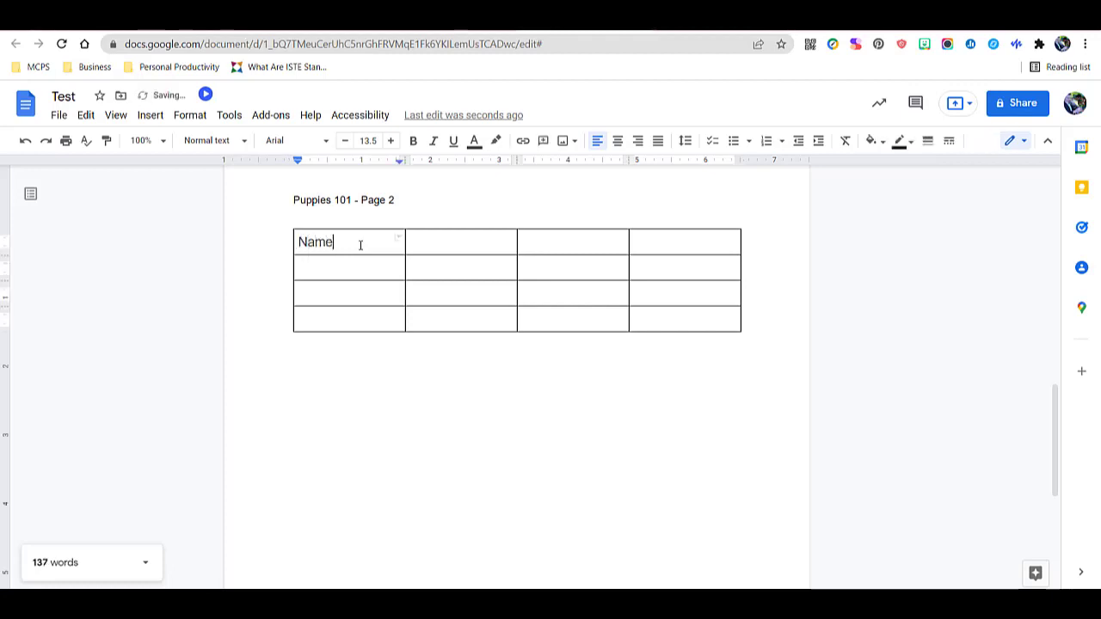
click(465, 240)
text(Breed)
click(540, 241)
text(Age)
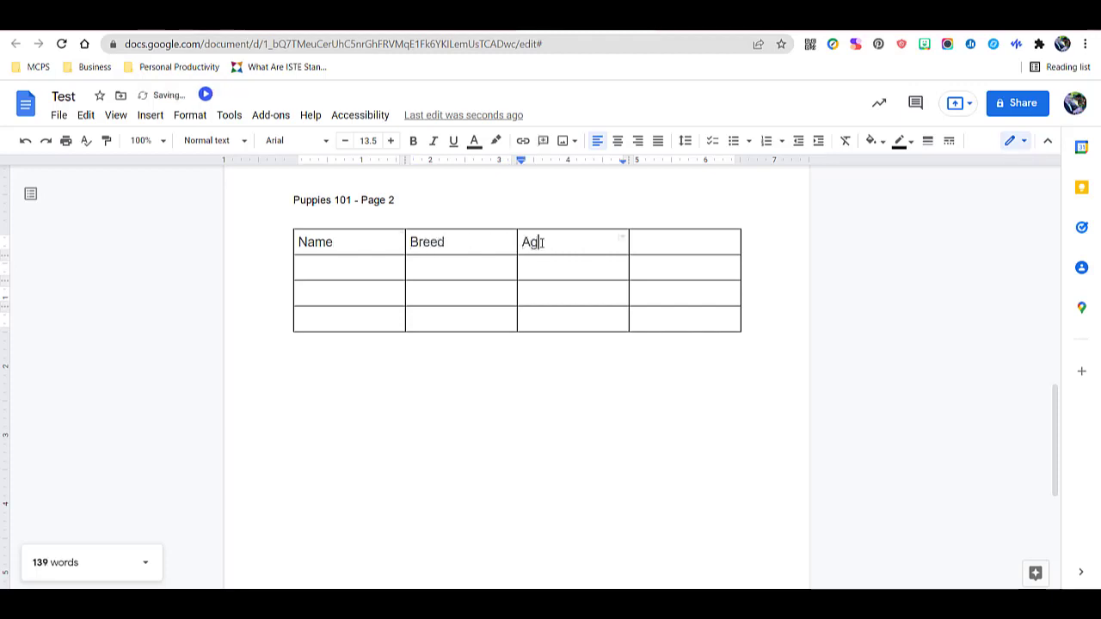
click(680, 246)
text(Other)
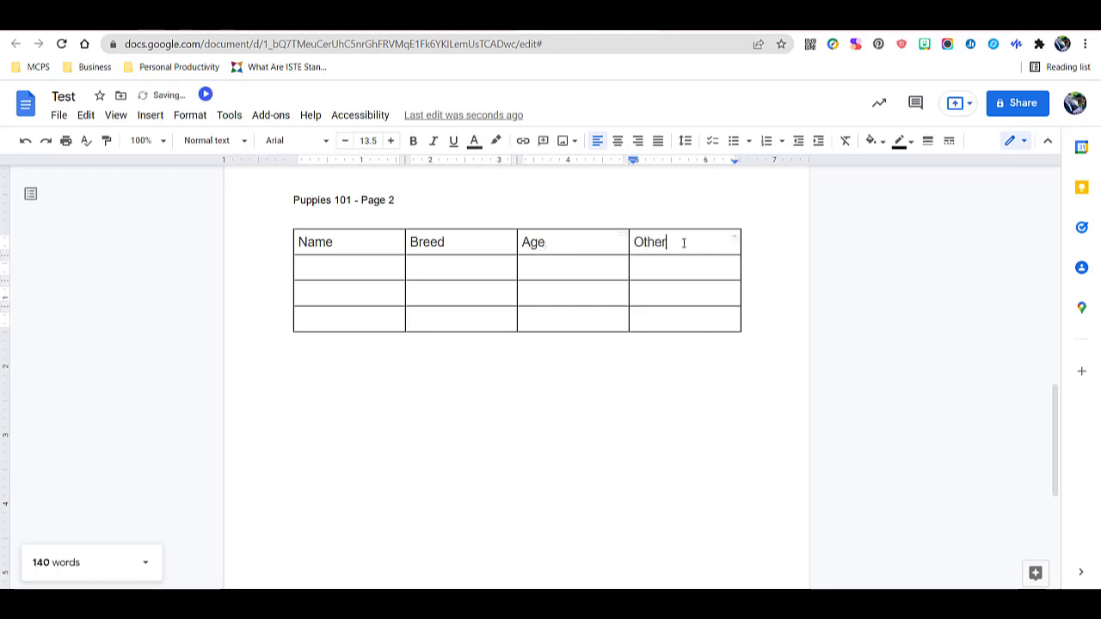